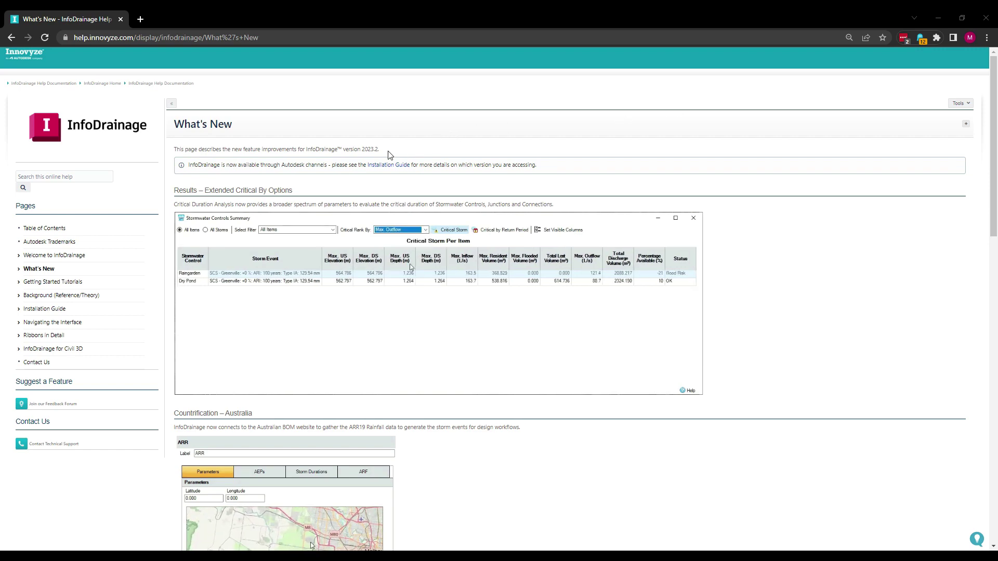
# Step: Scroll the What's New help page through the Countrification – Australia section and ARR Box Plot
pyautogui.scroll(-5, 390, 155)
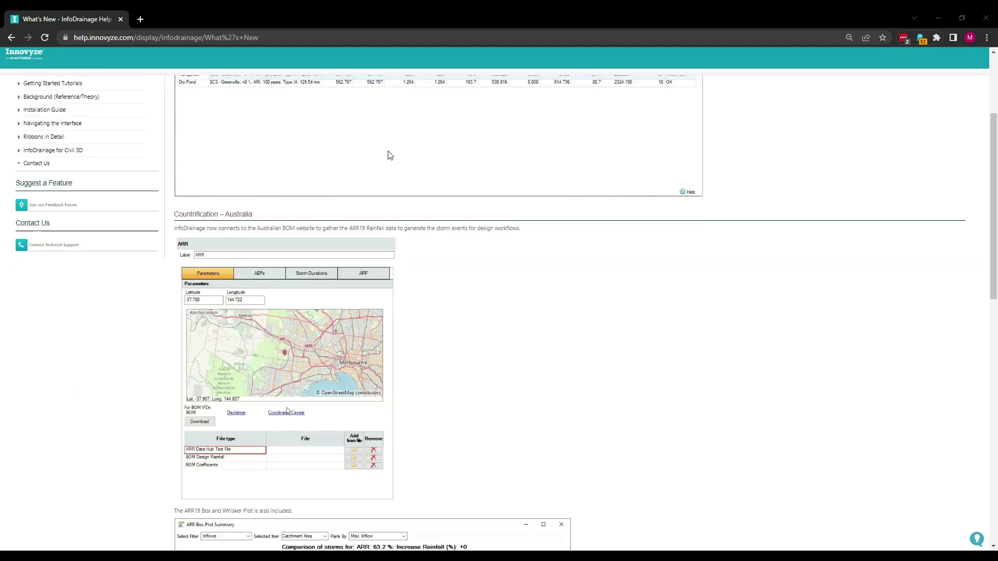
pyautogui.scroll(-1, 679, 211)
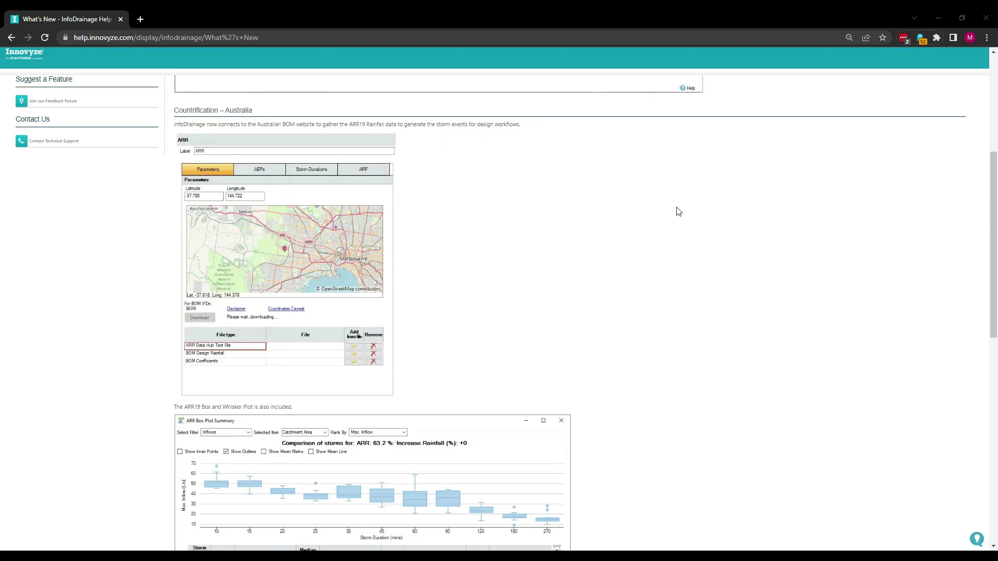
pyautogui.scroll(-1, 678, 212)
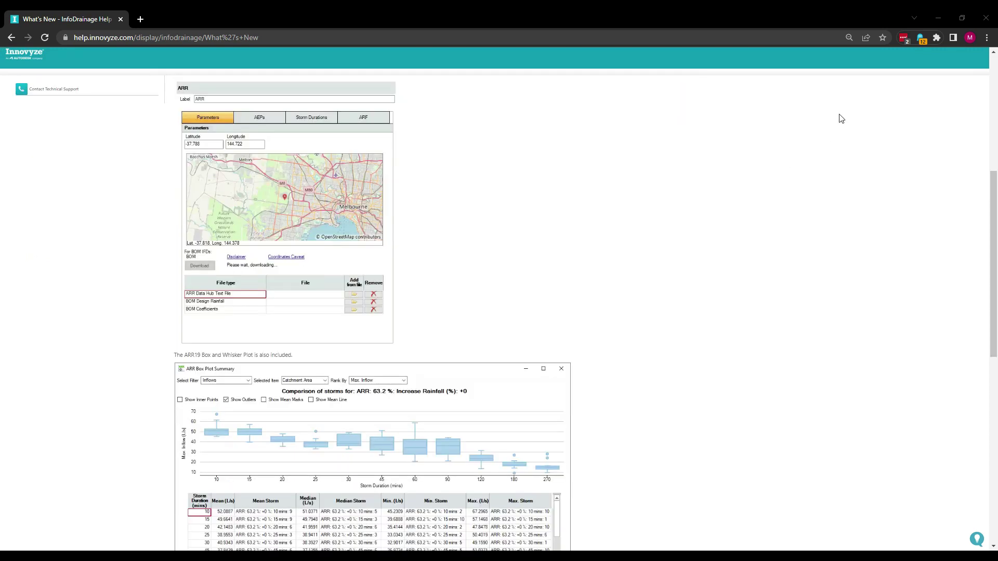
# Step: Create a new ARR rainfall located at Parramatta (latitude -33.820, longitude 151.006)
pyautogui.click(940, 18)
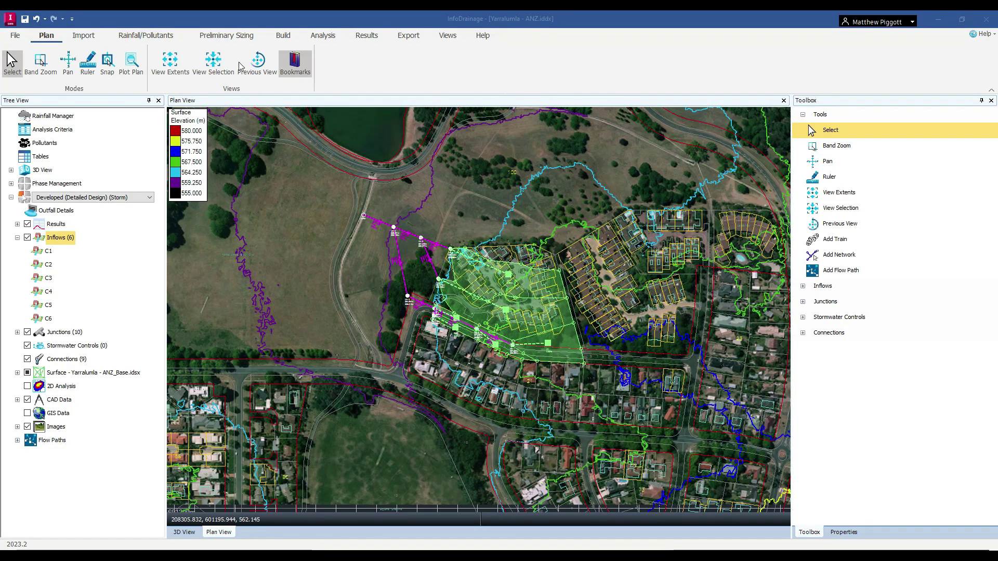
pyautogui.click(133, 41)
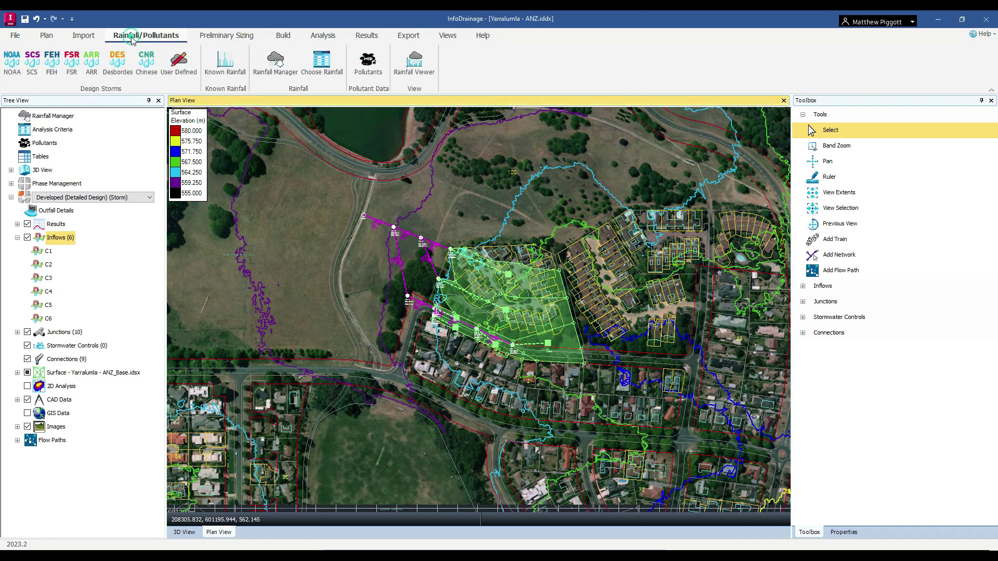
pyautogui.click(95, 63)
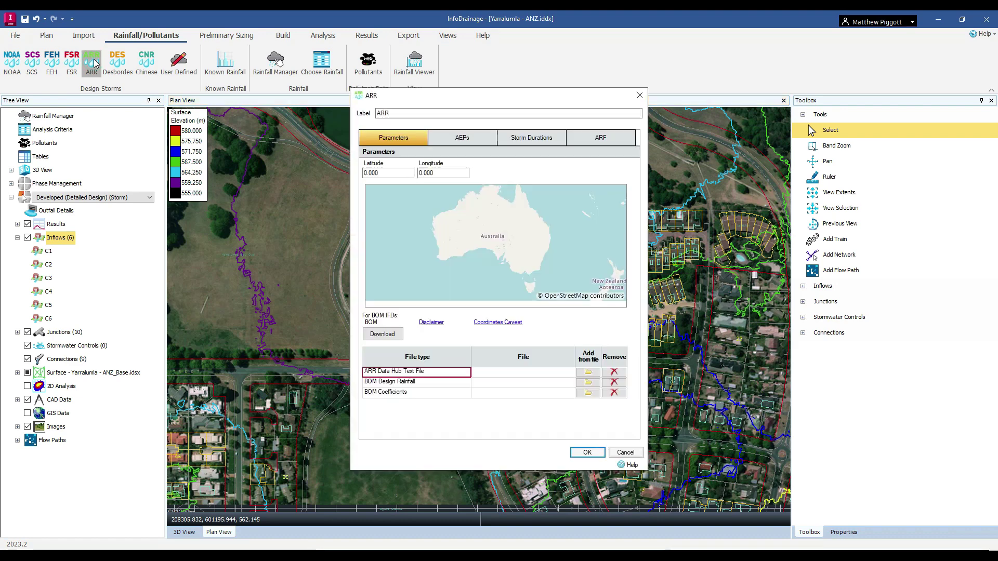
pyautogui.moveTo(432, 101); pyautogui.dragTo(303, 117)
pyautogui.scroll(5, 423, 275)
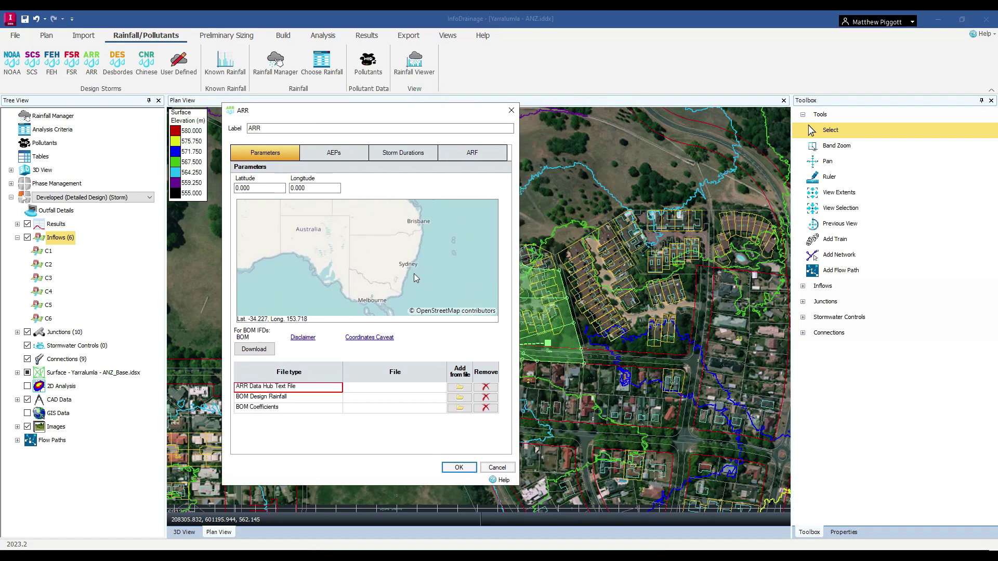
pyautogui.scroll(3, 411, 254)
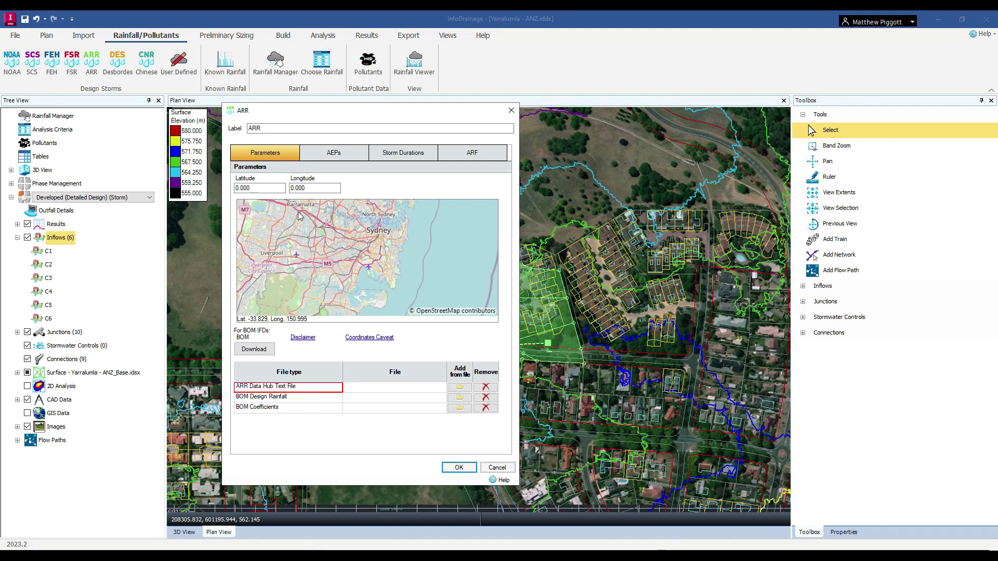
pyautogui.click(304, 213)
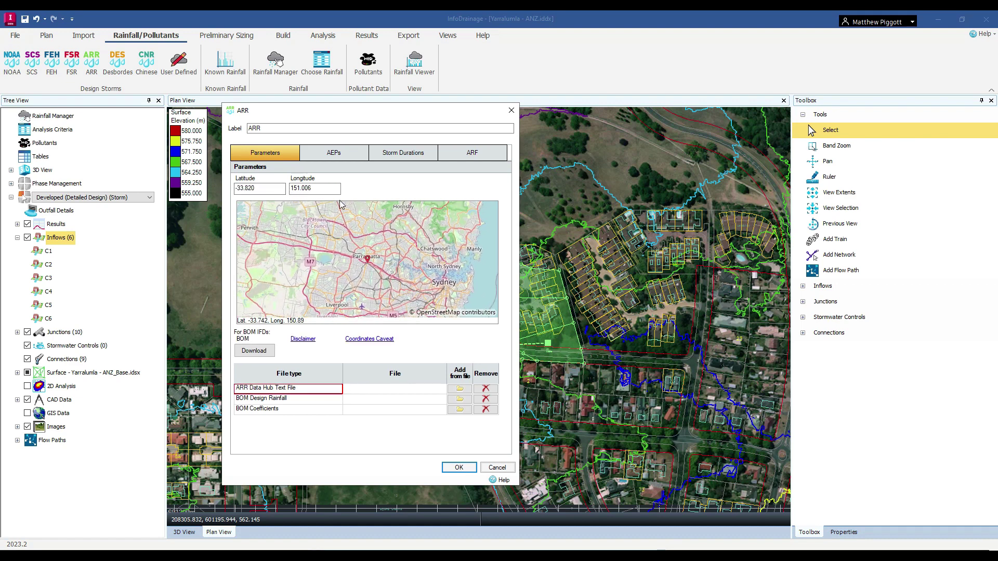
# Step: Download the BOM data, saving ARRDataHub.txt, BOM IFD.csv and BOM Coeff.csv over existing copies
pyautogui.click(254, 352)
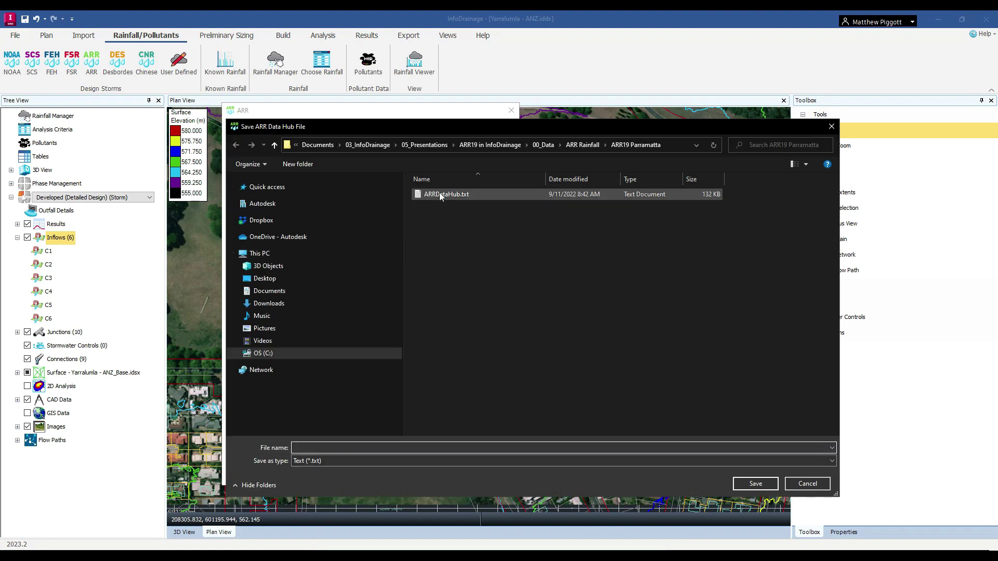
pyautogui.click(445, 193)
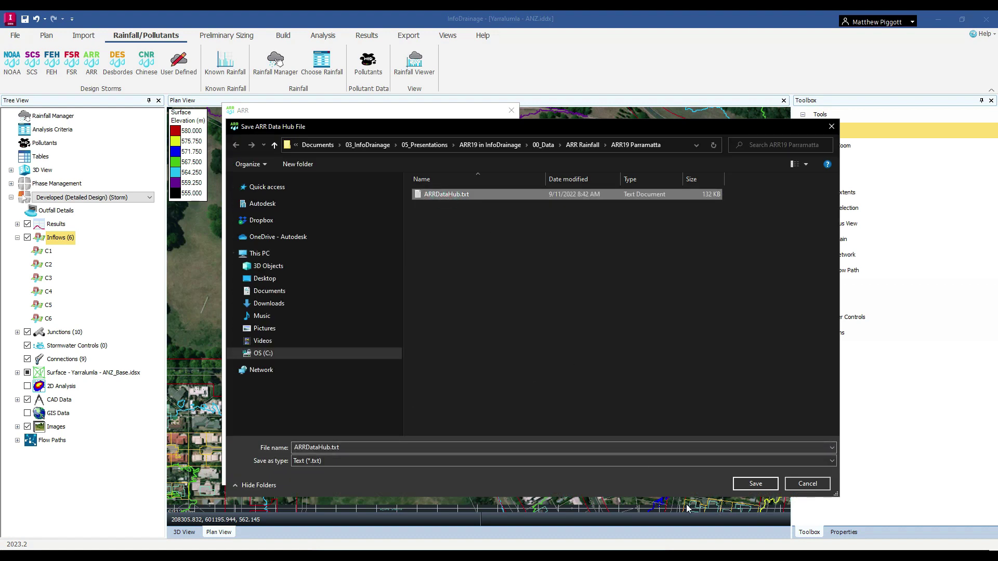
pyautogui.click(756, 484)
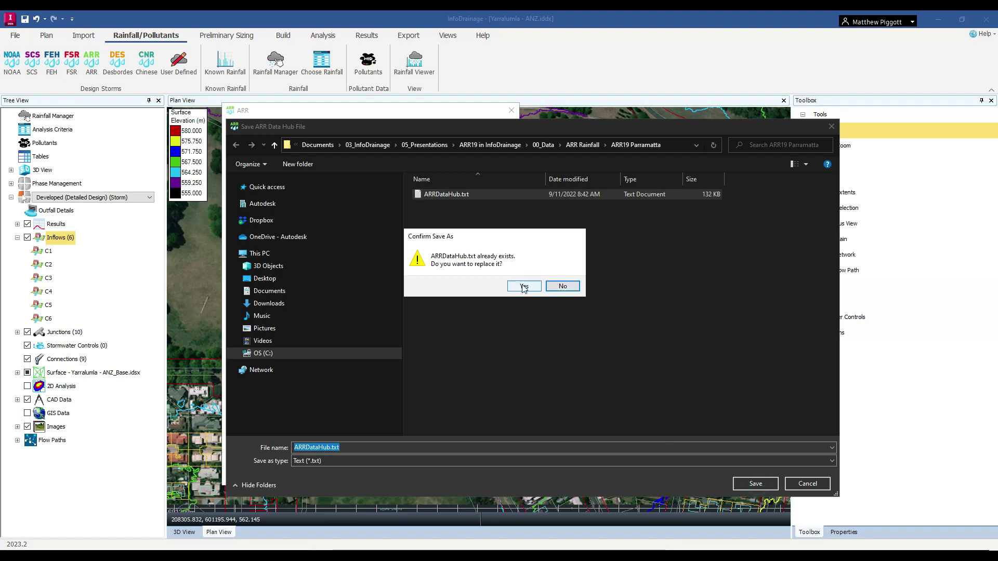
pyautogui.click(525, 285)
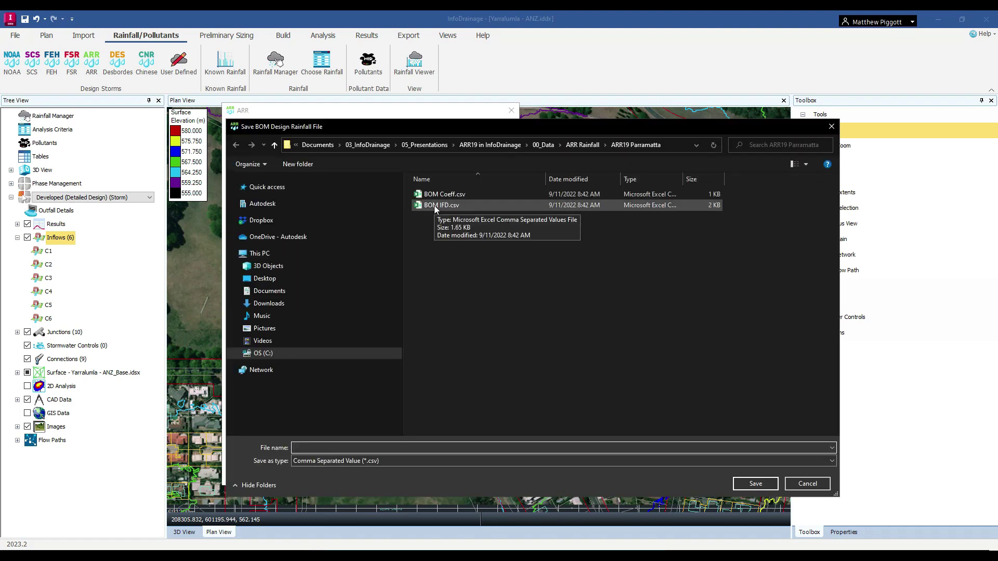
pyautogui.click(435, 205)
pyautogui.click(760, 483)
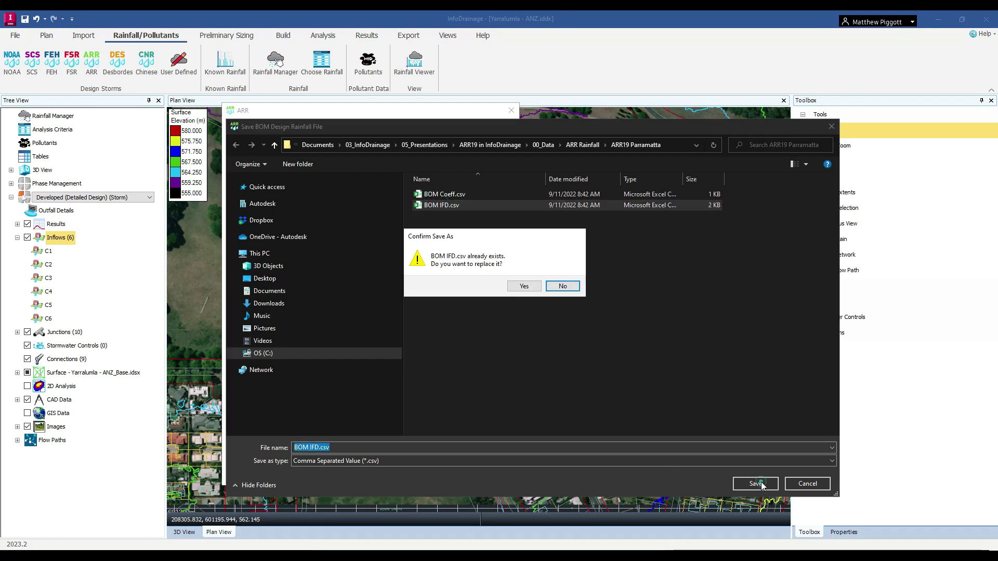
pyautogui.click(535, 287)
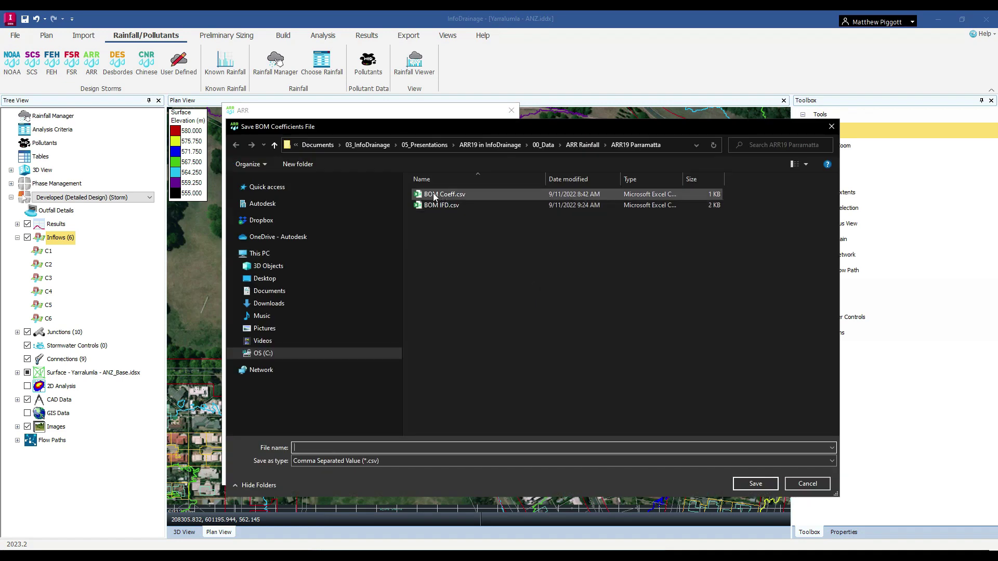
pyautogui.click(435, 194)
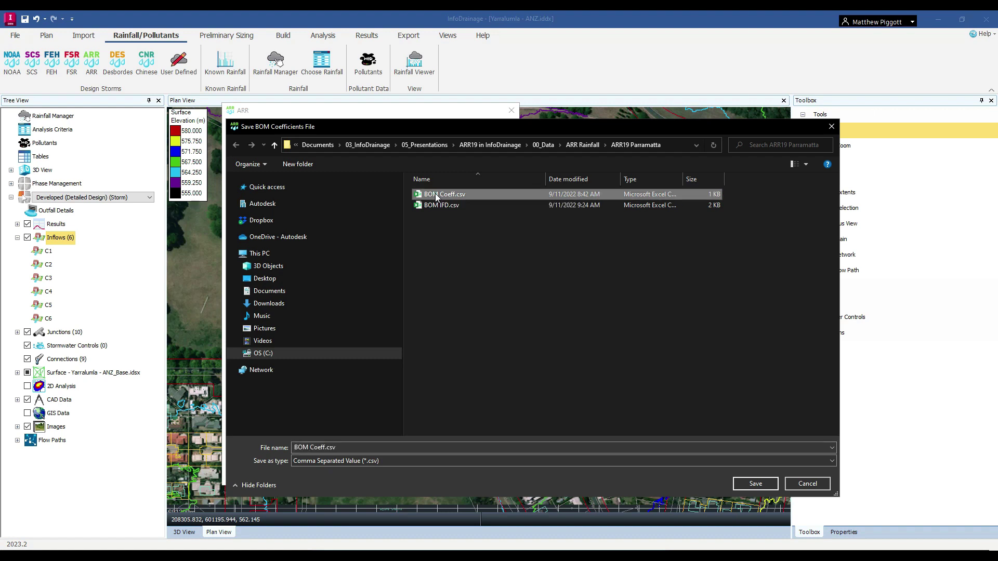
pyautogui.click(768, 485)
# Step: Confirm replacing BOM Coeff.csv and relabel the rainfall 'Parramatta <=120min'
pyautogui.click(525, 286)
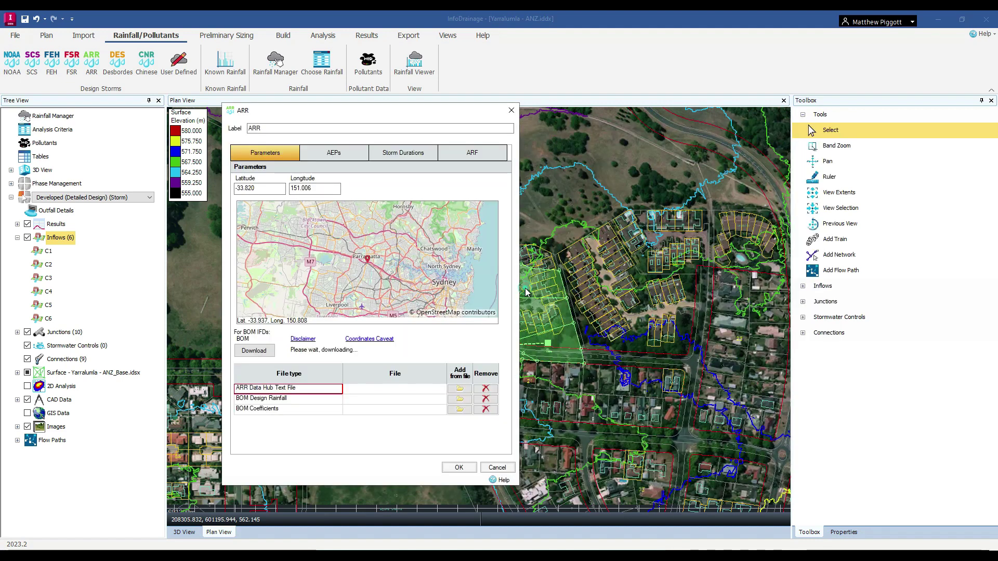
pyautogui.doubleClick(272, 130)
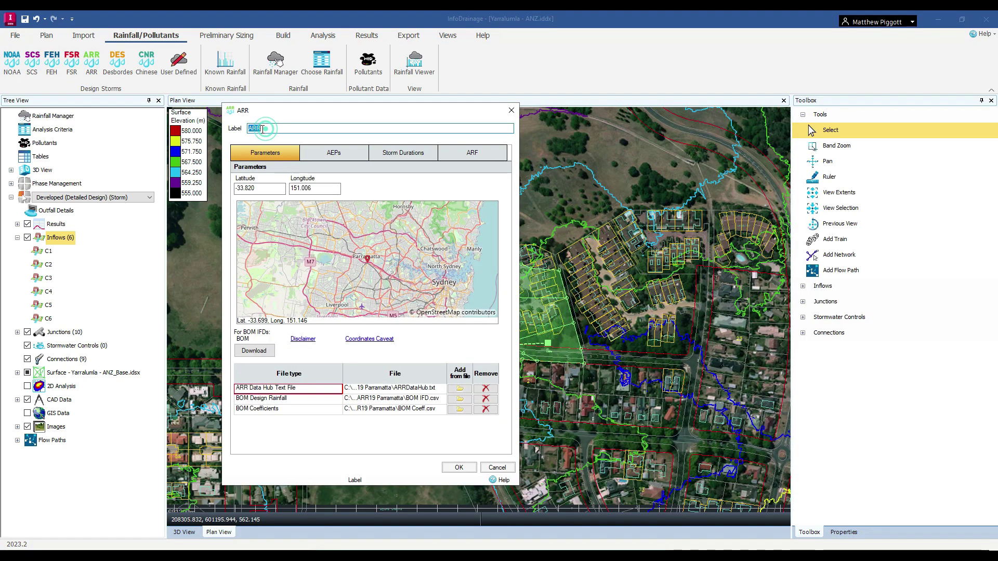
pyautogui.write('Parramatta')
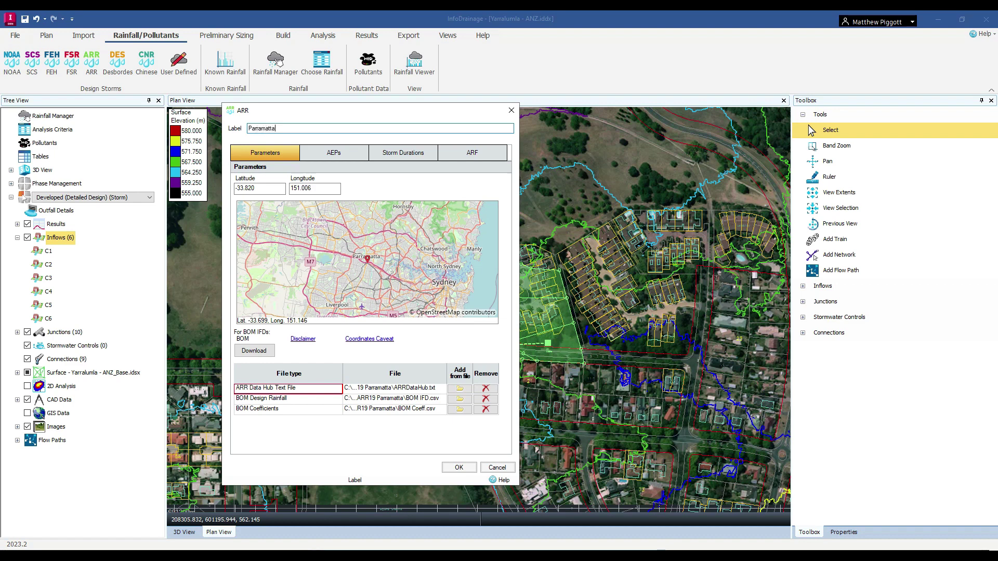
pyautogui.write(' <=120min')
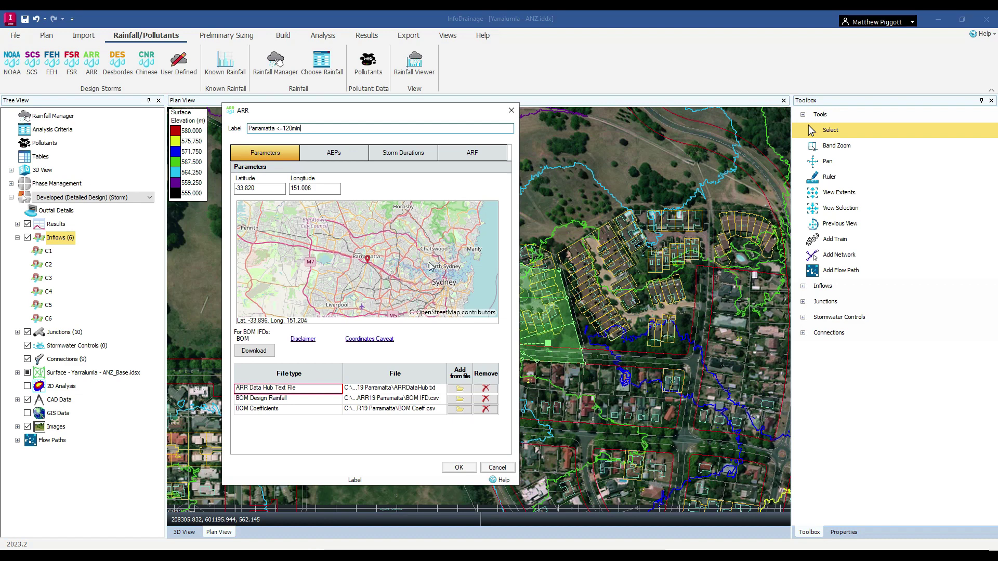
# Step: Use three AEPs of 50%, 10% and 1%, with a 10% rainfall increase on the 1% AEP
pyautogui.click(352, 152)
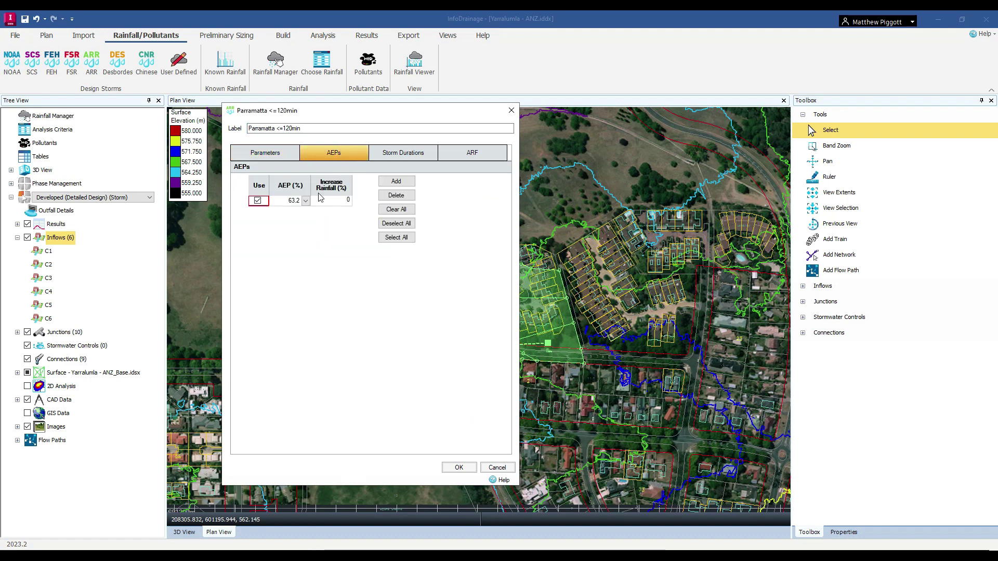
pyautogui.click(406, 179)
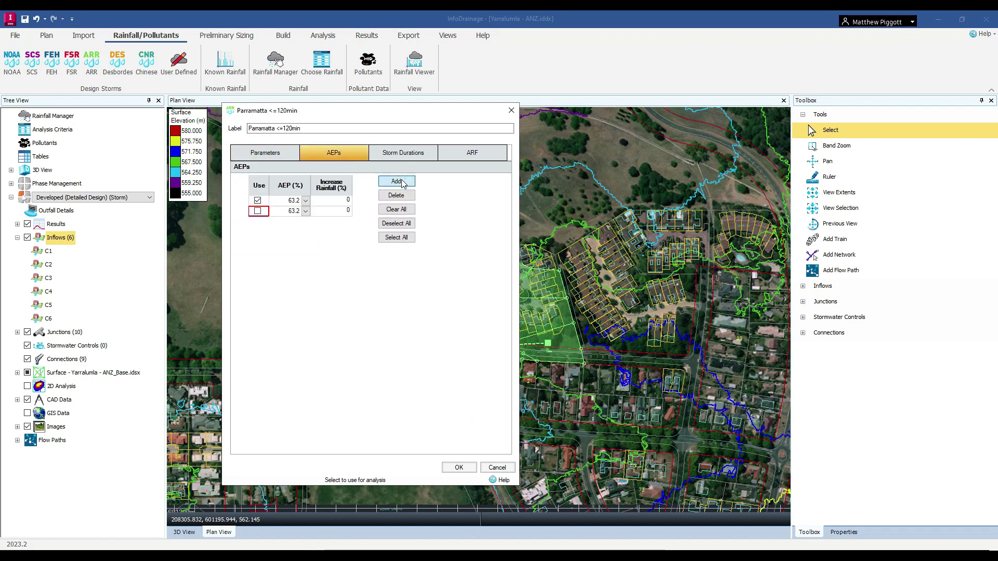
pyautogui.click(396, 181)
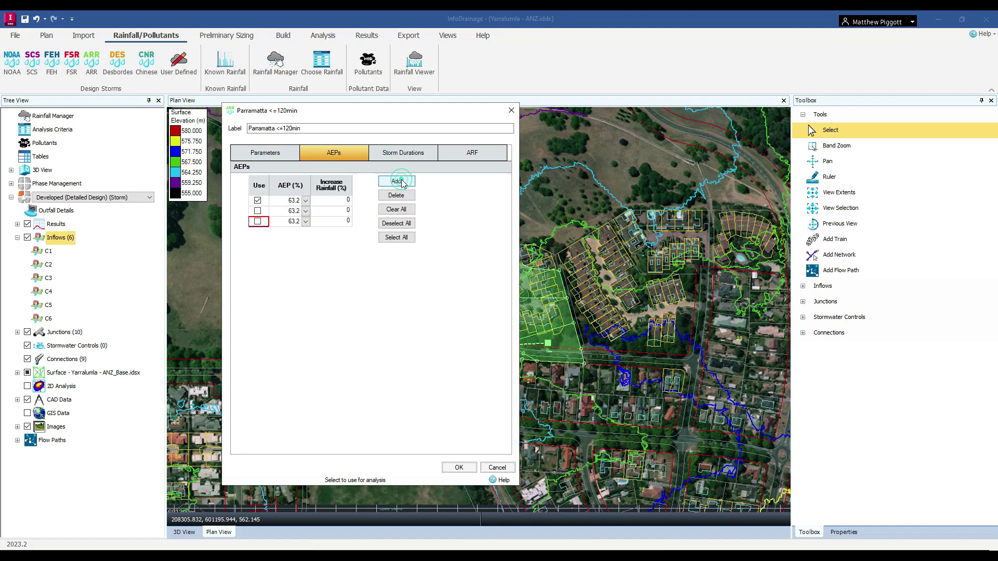
pyautogui.click(257, 221)
pyautogui.click(258, 210)
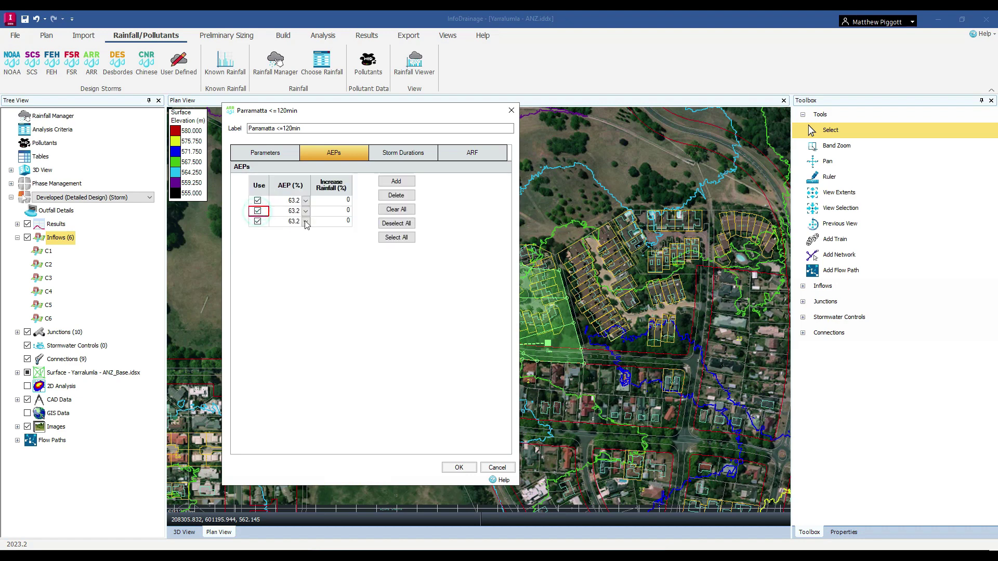
pyautogui.click(305, 222)
pyautogui.click(273, 272)
pyautogui.click(306, 210)
pyautogui.click(287, 234)
pyautogui.click(306, 201)
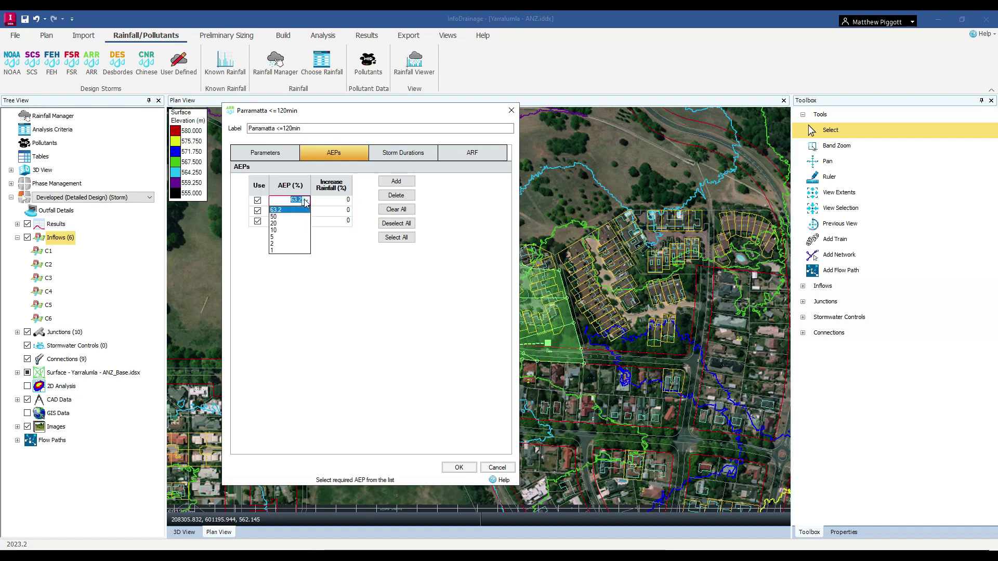
pyautogui.click(279, 216)
pyautogui.click(342, 222)
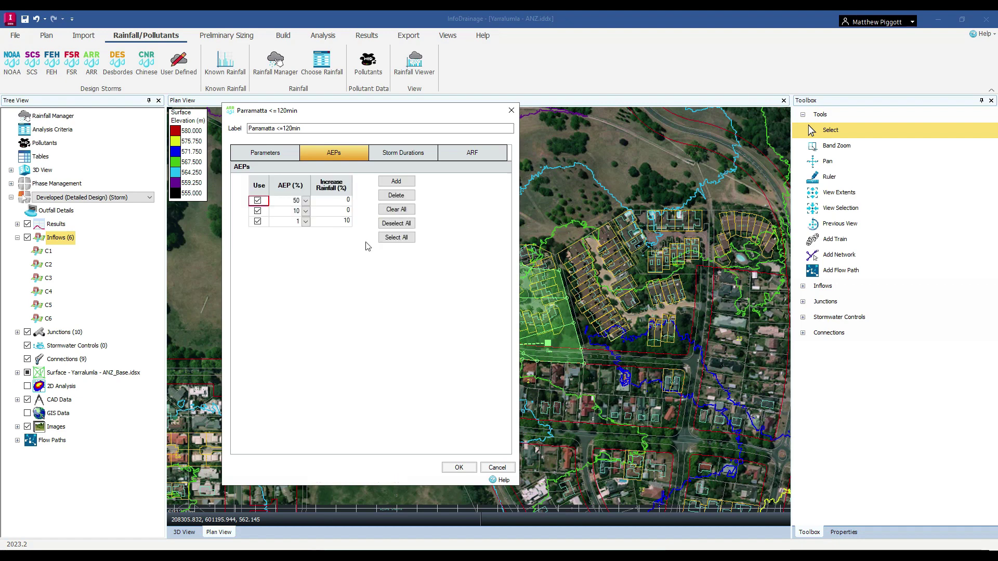
# Step: Enable storm durations of 10, 15, 20, 25, 30, 45, 60, 90 and 120 minutes and accept
pyautogui.click(406, 155)
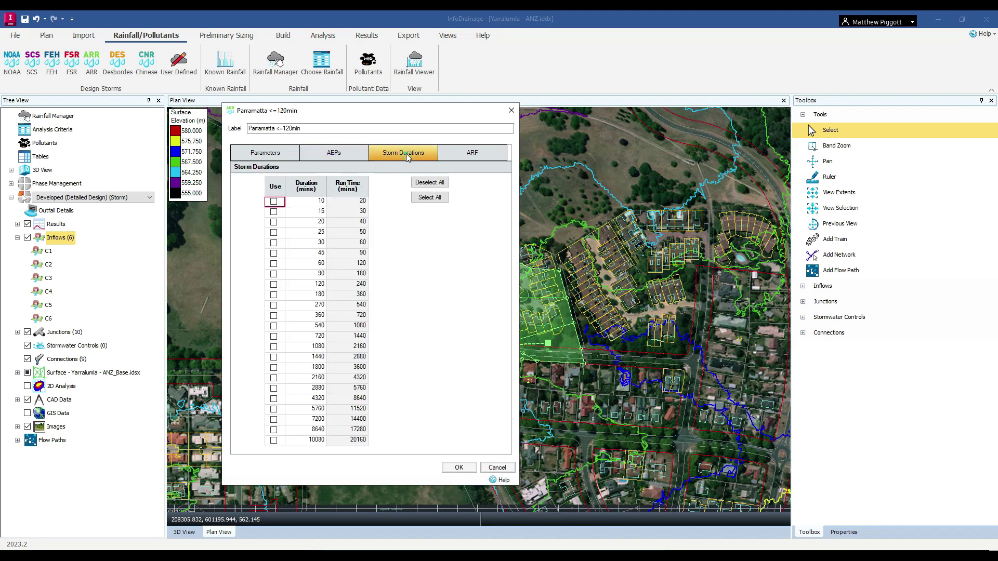
pyautogui.click(274, 202)
pyautogui.click(274, 211)
pyautogui.click(273, 222)
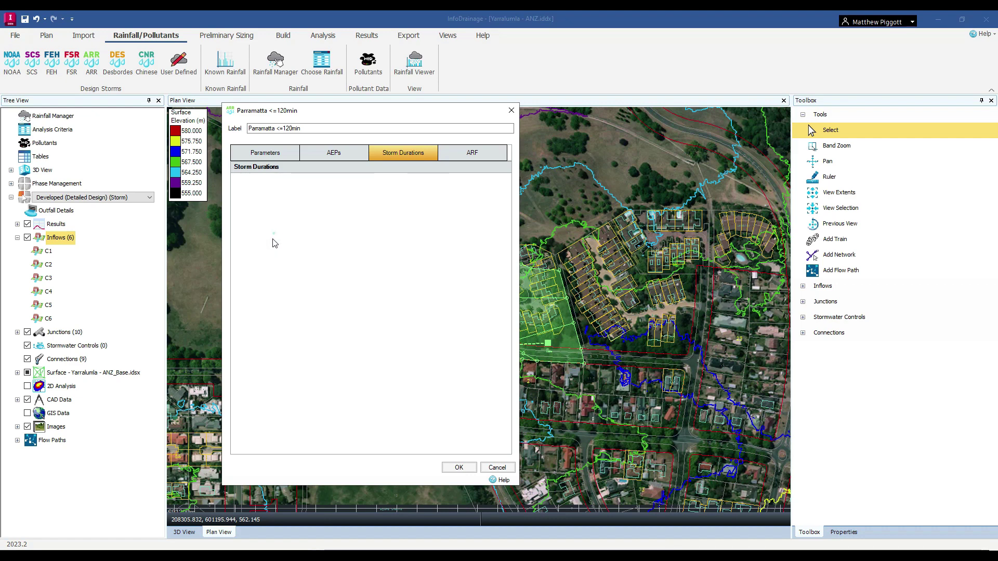
pyautogui.click(274, 233)
pyautogui.click(274, 243)
pyautogui.click(273, 253)
pyautogui.click(274, 264)
pyautogui.click(274, 274)
pyautogui.click(274, 284)
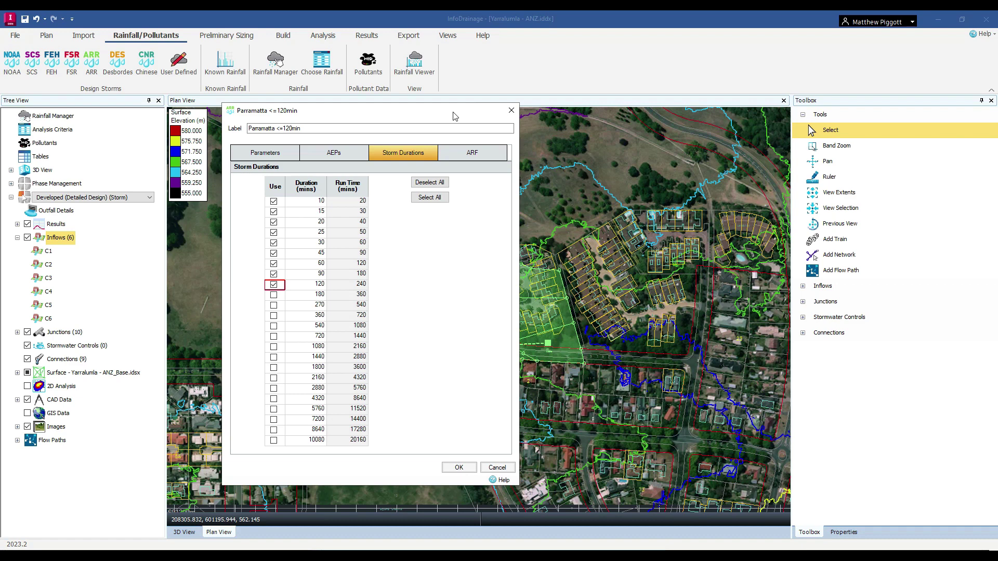
pyautogui.click(466, 468)
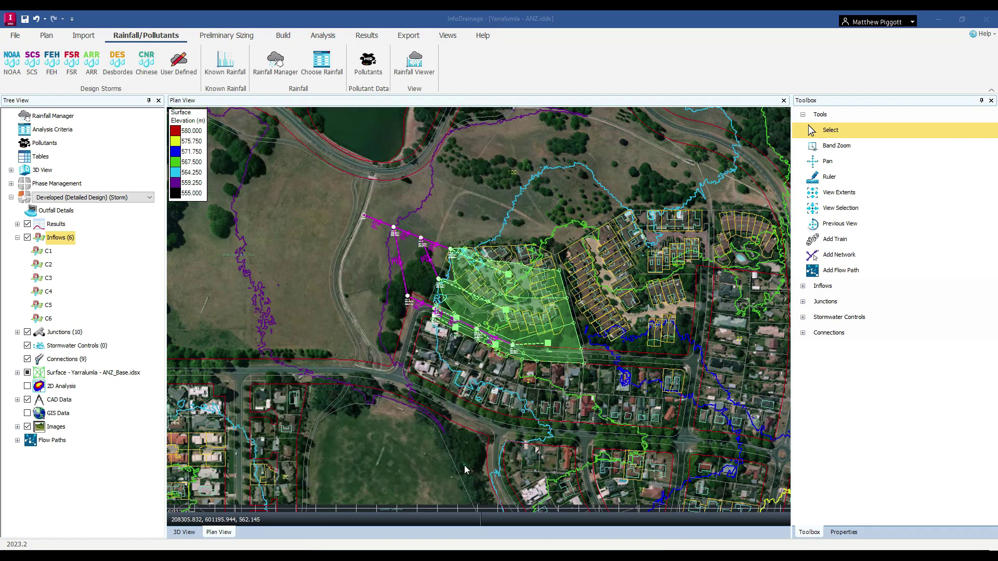
# Step: Open the Rainfall Manager showing the Parramatta <=120min storm's parameters and data files
pyautogui.click(289, 60)
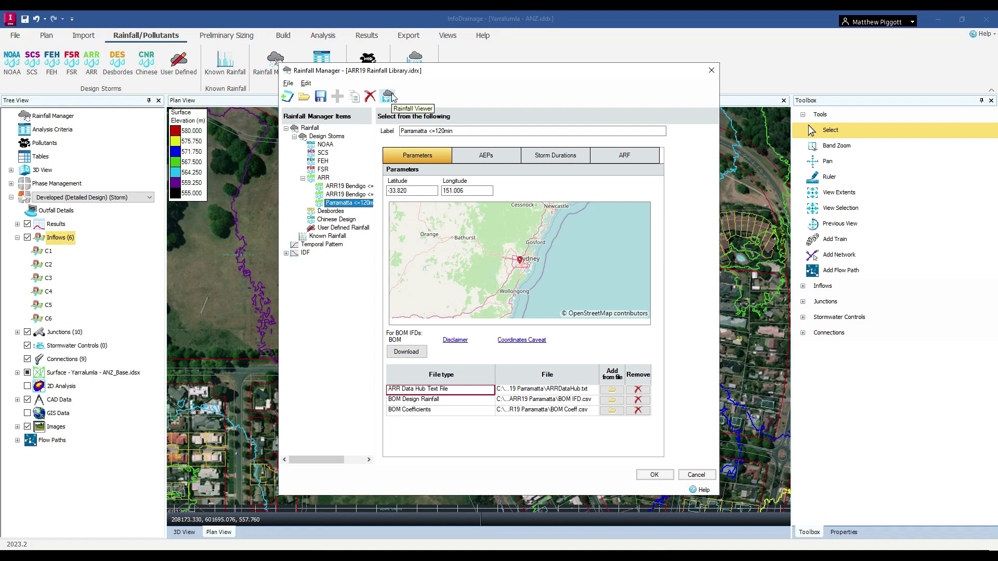
# Step: Preview the 10 %: 120 mins storm for temporal patterns 2, 5 and 10, then close the viewer
pyautogui.click(392, 94)
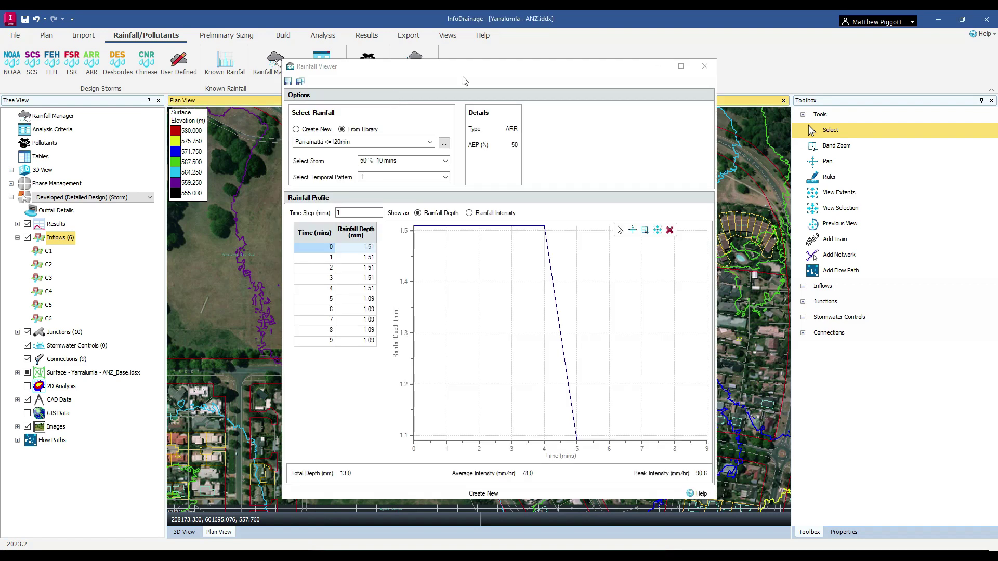
pyautogui.click(446, 161)
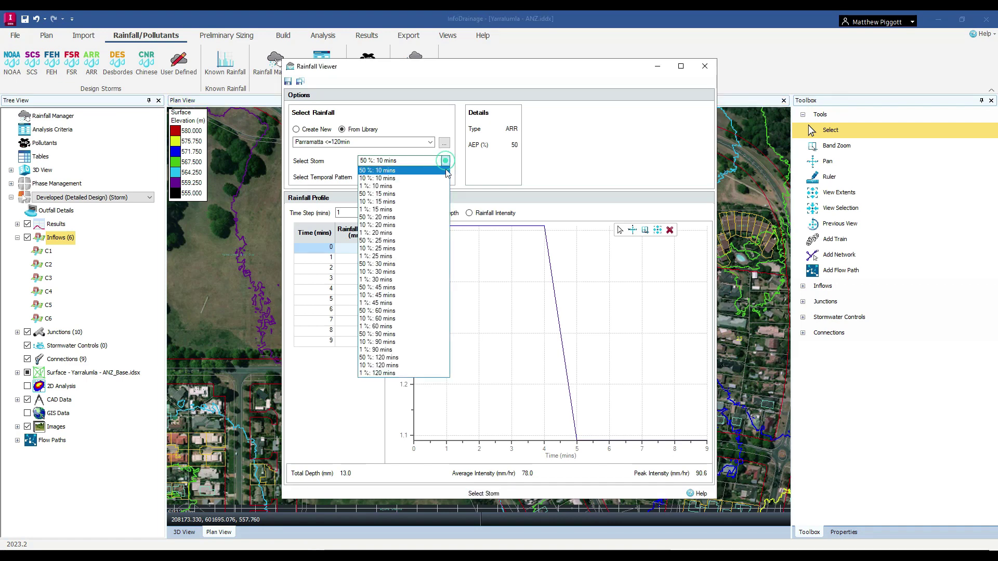
pyautogui.click(394, 366)
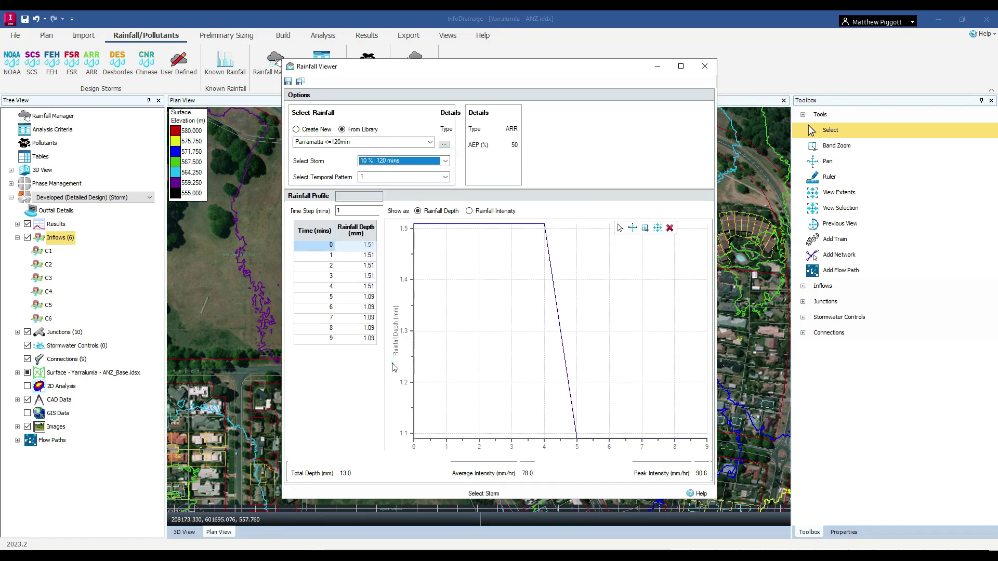
pyautogui.click(446, 177)
pyautogui.click(400, 196)
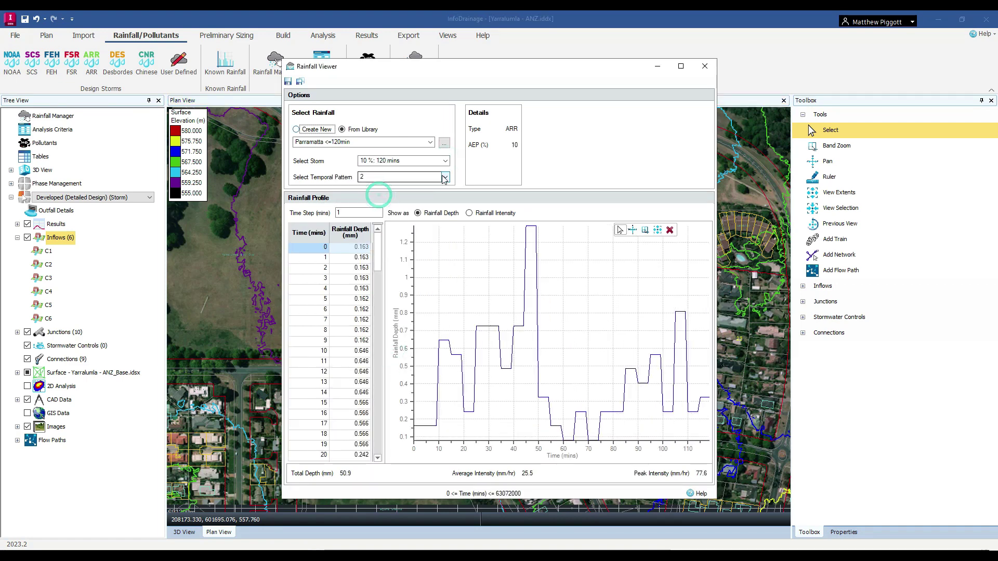
pyautogui.click(445, 178)
pyautogui.click(418, 206)
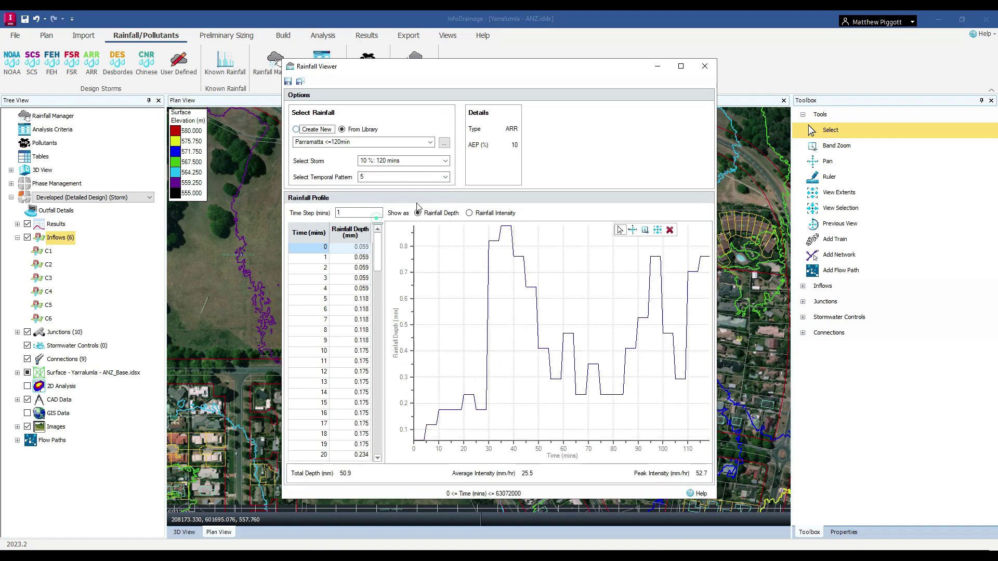
pyautogui.click(445, 178)
pyautogui.click(373, 257)
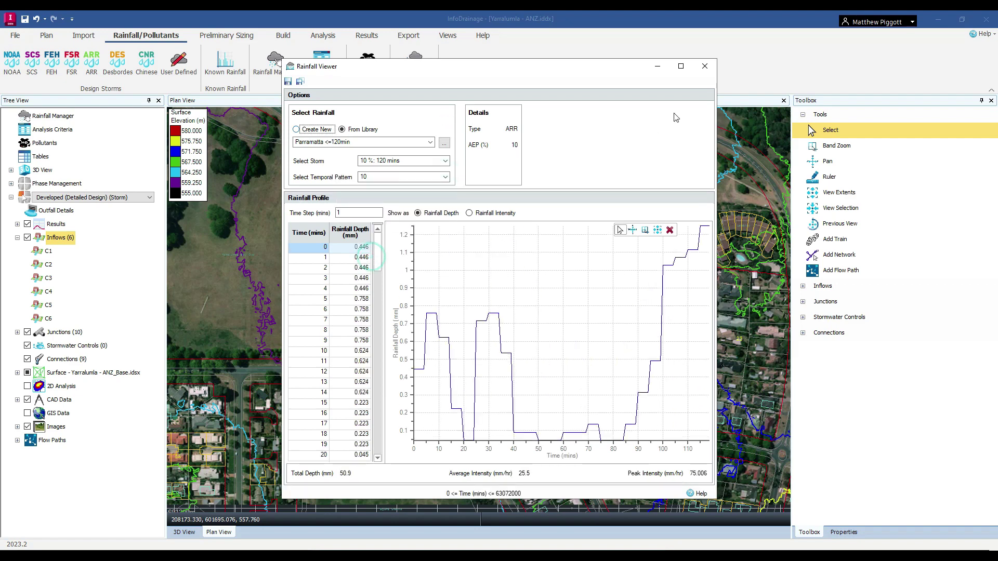
pyautogui.click(705, 66)
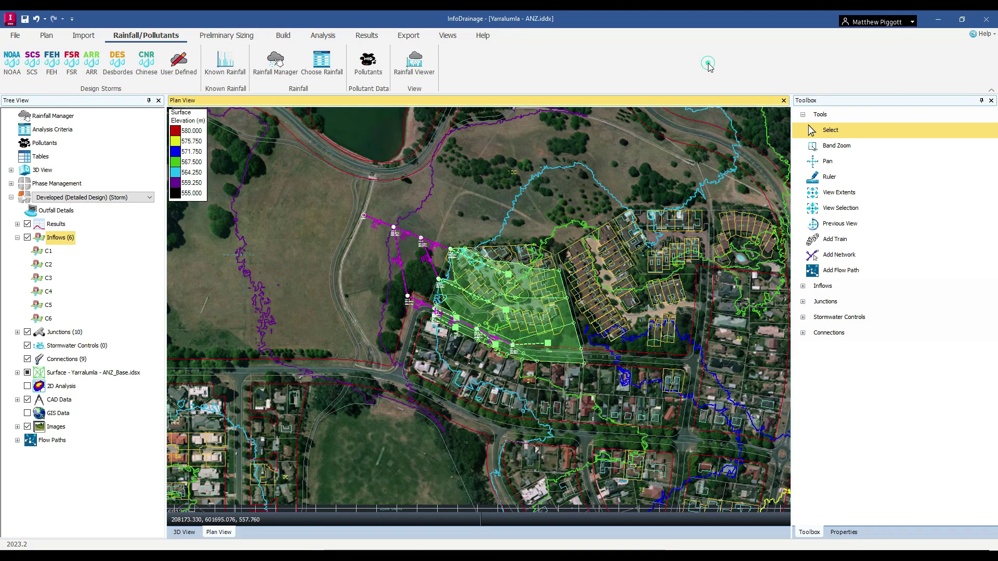
# Step: Open catchment C6's properties, showing Laurenson runoff with 8 mm initial loss, and move the dialog left
pyautogui.doubleClick(505, 277)
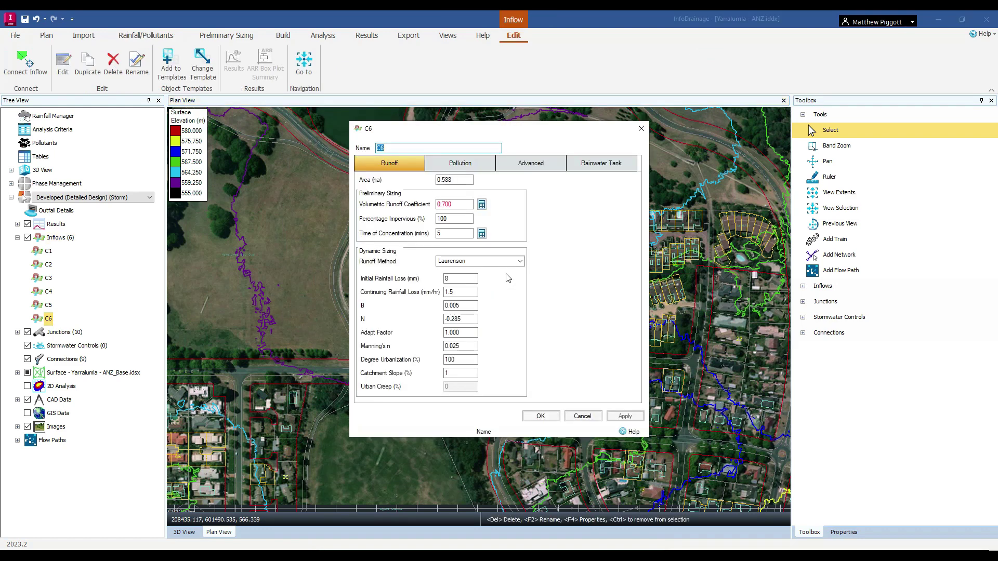
pyautogui.moveTo(547, 128); pyautogui.dragTo(427, 125)
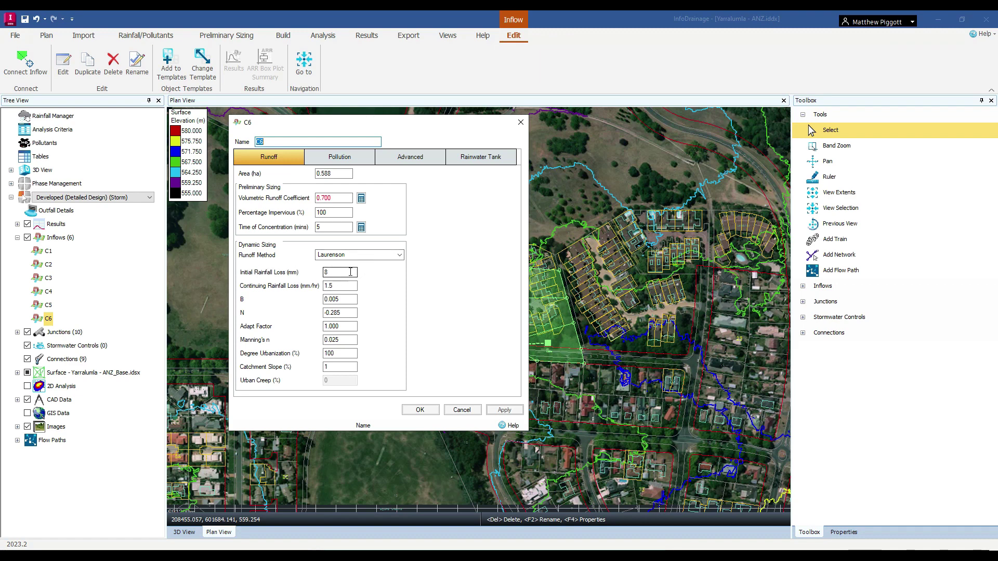
# Step: Close C6 and accept Analysis Criteria using the Parramatta <=120min rainfall's 270 storms
pyautogui.click(521, 122)
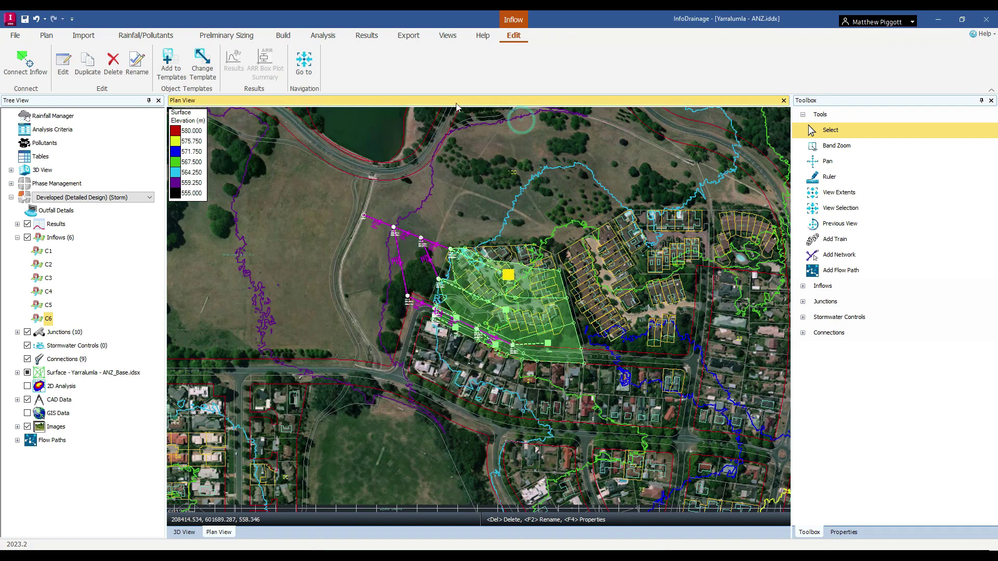
pyautogui.click(327, 37)
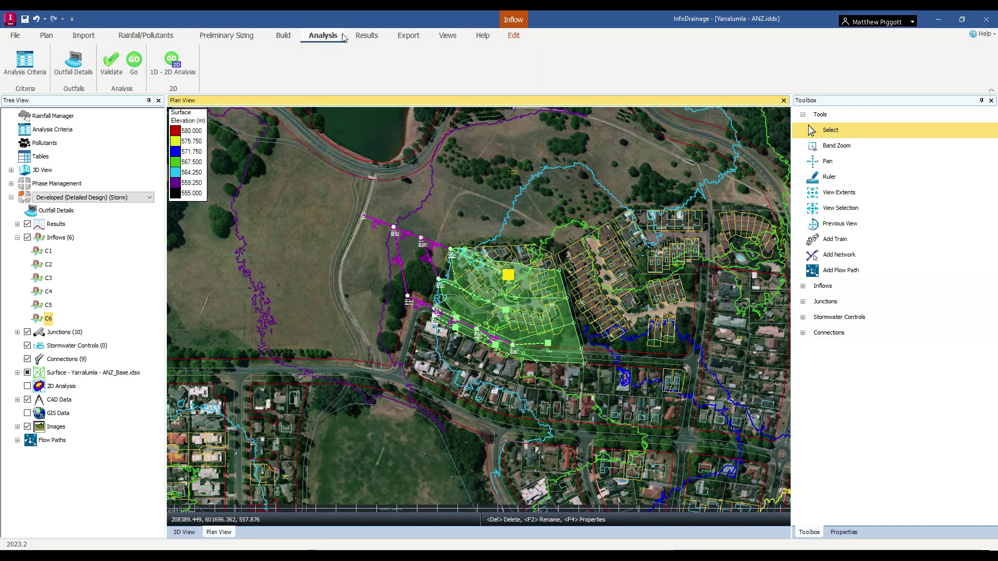
pyautogui.click(24, 62)
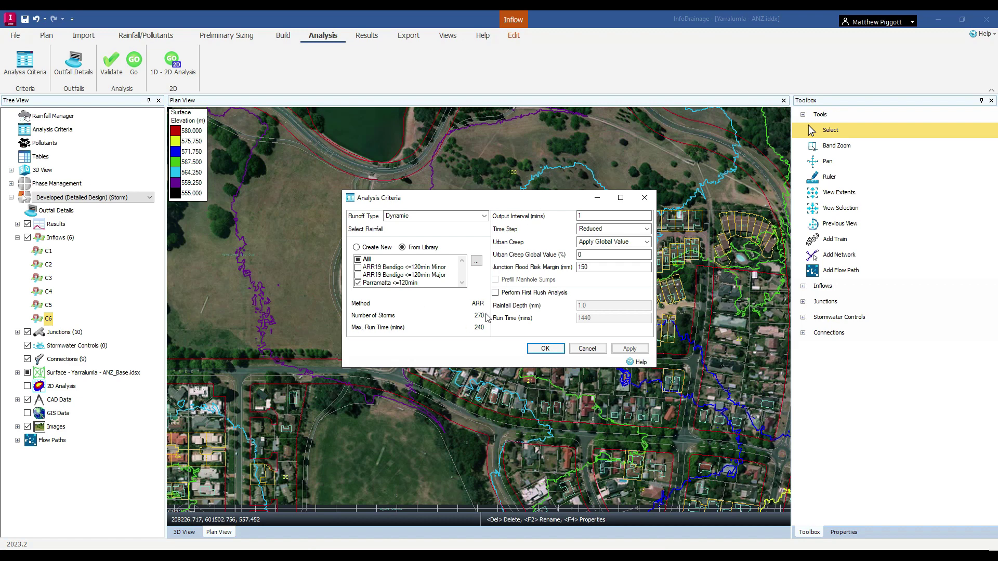
pyautogui.click(546, 349)
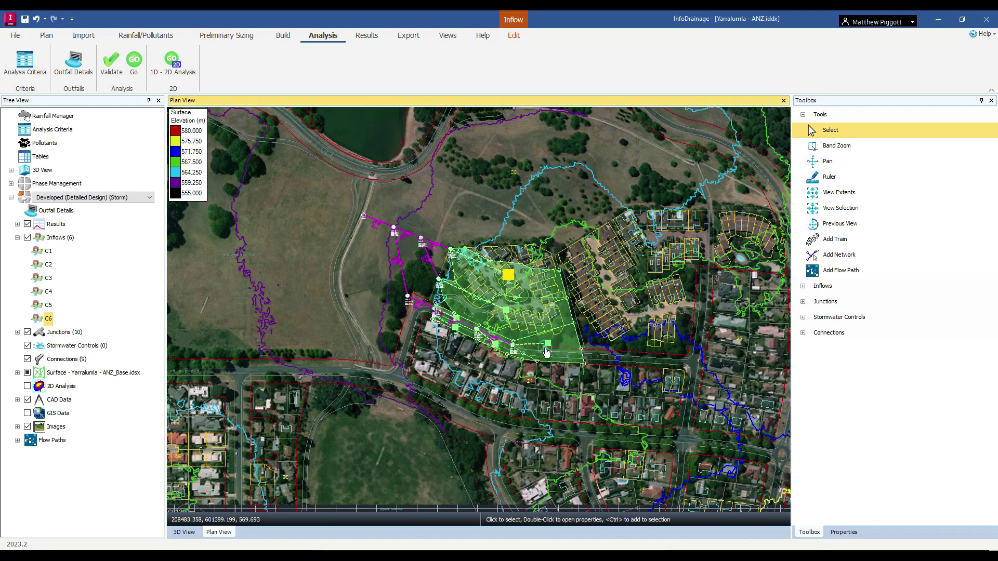
# Step: Validate the model, then run the Parramatta storm analysis to get results for all nine pipes
pyautogui.click(112, 65)
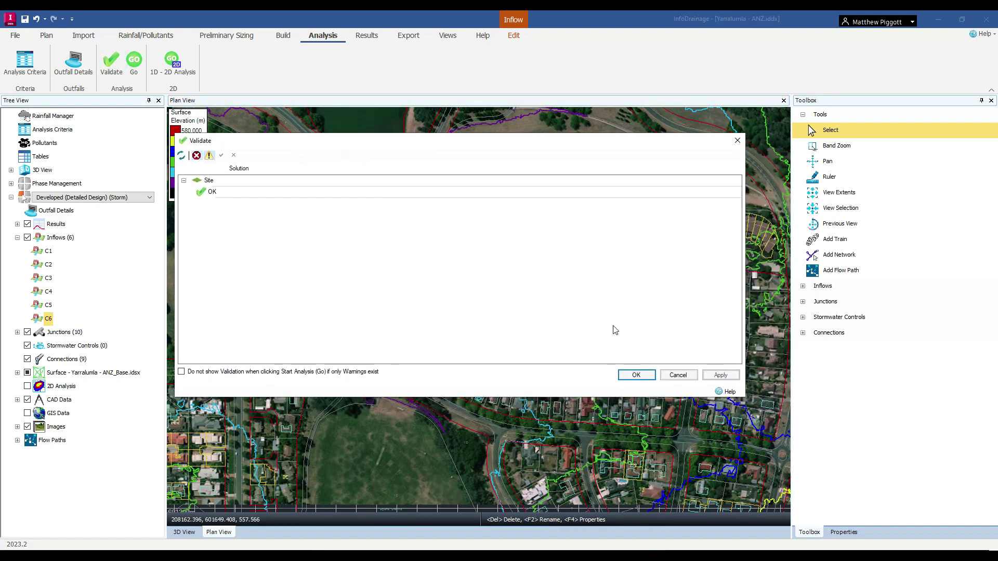
pyautogui.click(676, 388)
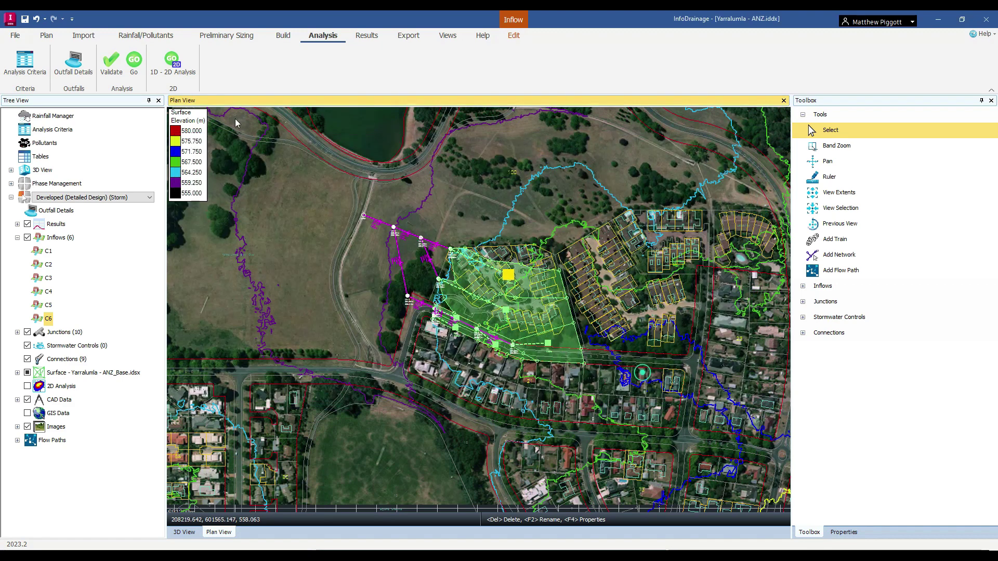
pyautogui.click(135, 62)
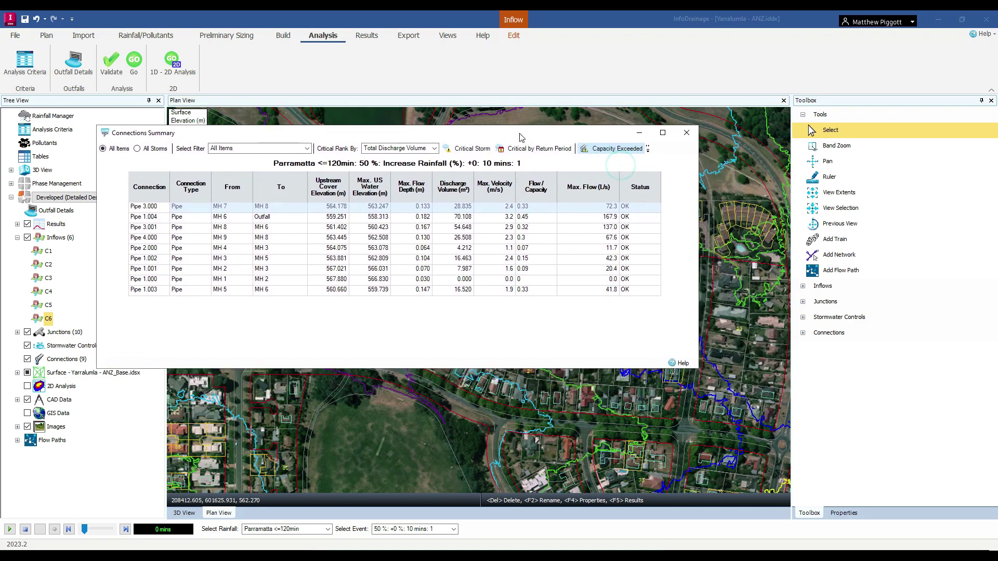
# Step: Widen the Connections Summary and switch its event to 50 %: +0 %: 120 mins: 8
pyautogui.moveTo(700, 231); pyautogui.dragTo(861, 231)
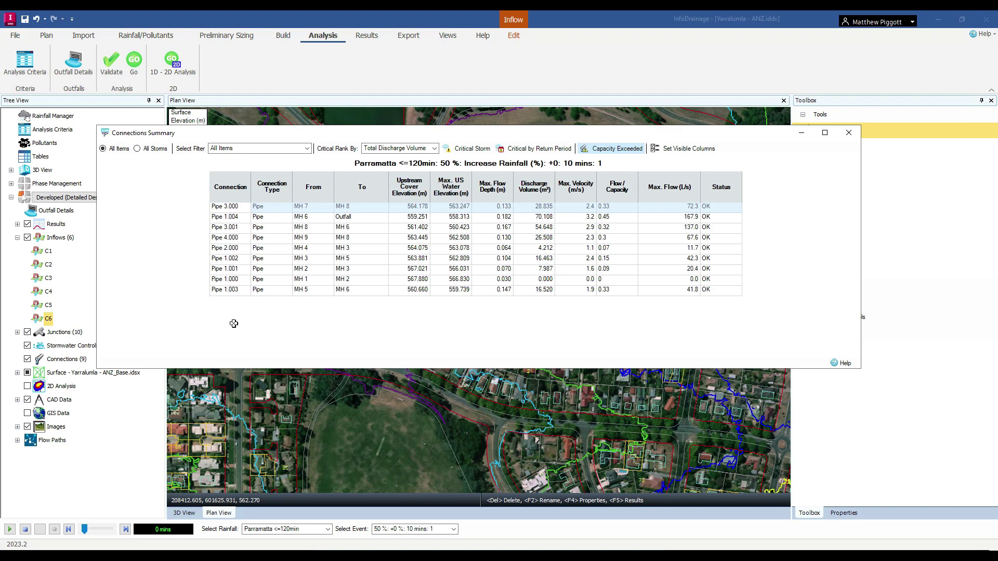
pyautogui.click(454, 530)
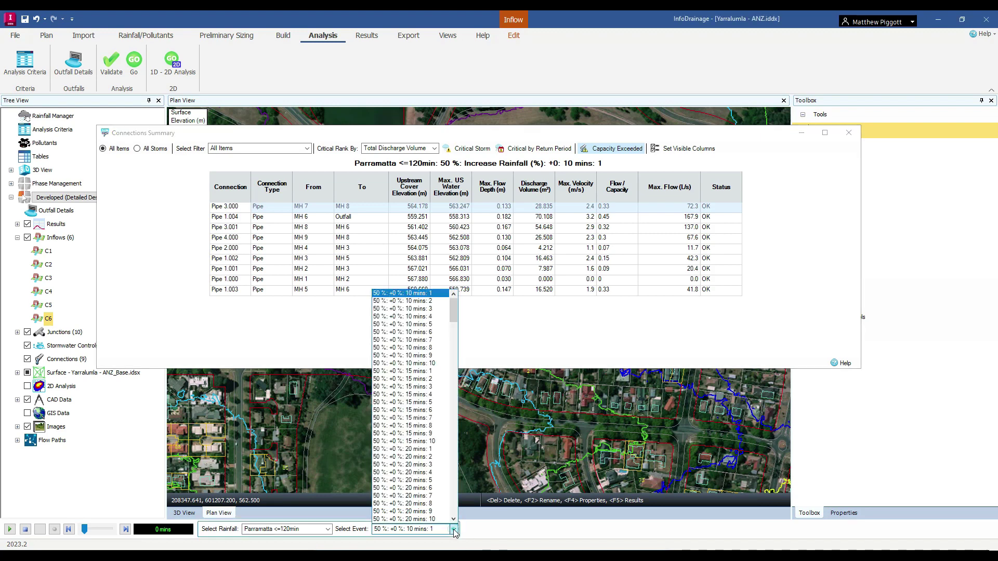
pyautogui.click(406, 496)
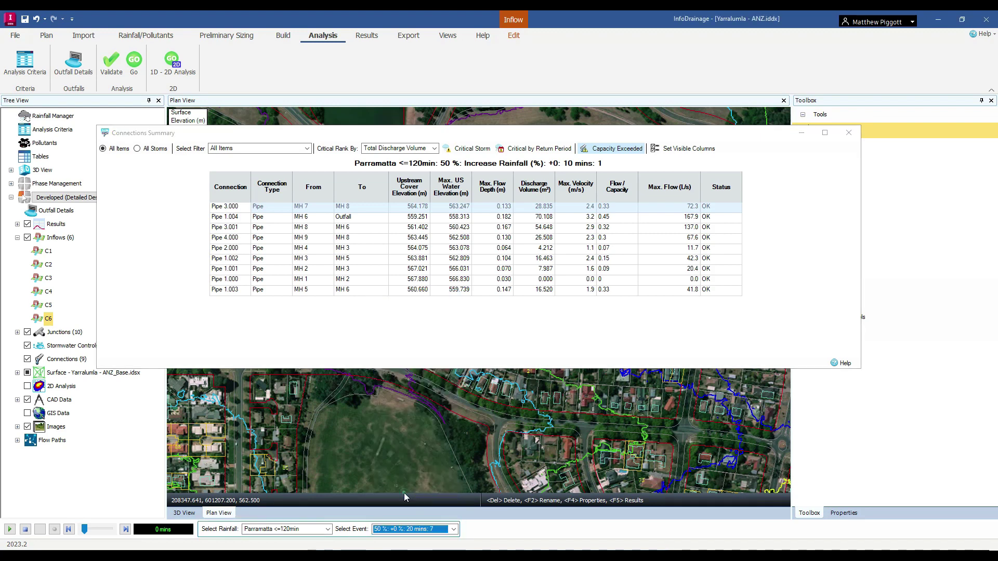
pyautogui.click(453, 529)
pyautogui.scroll(-13, 411, 416)
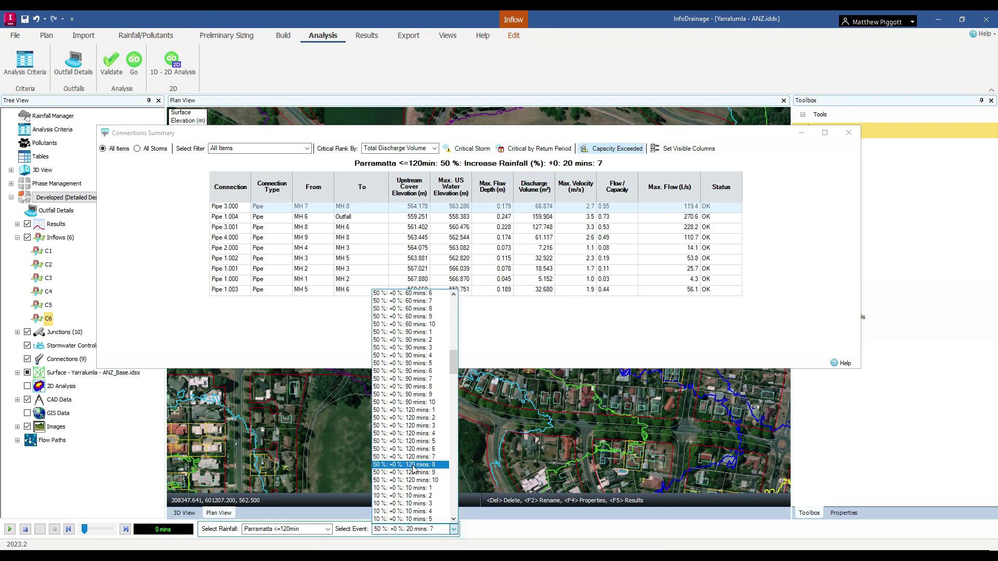
pyautogui.click(412, 466)
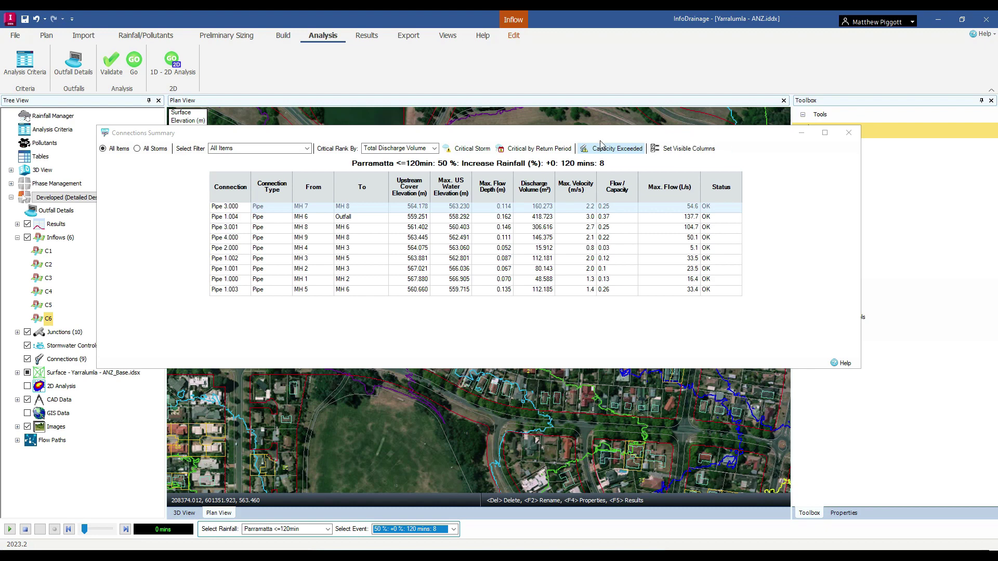
# Step: Show critical storms by return period, then select the 1 %: +10 %: 60 mins: 3 event
pyautogui.click(538, 149)
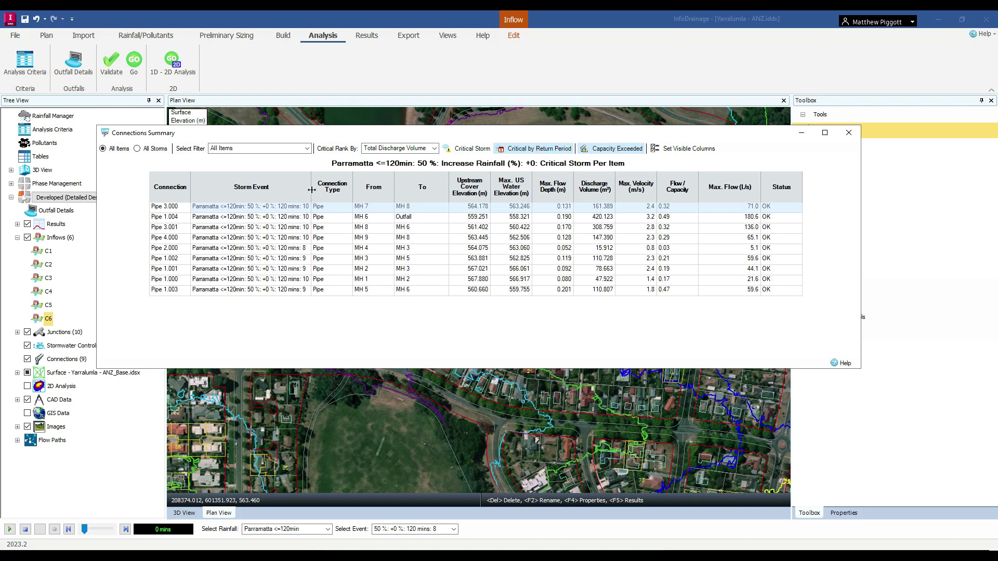
pyautogui.moveTo(311, 190); pyautogui.dragTo(340, 190)
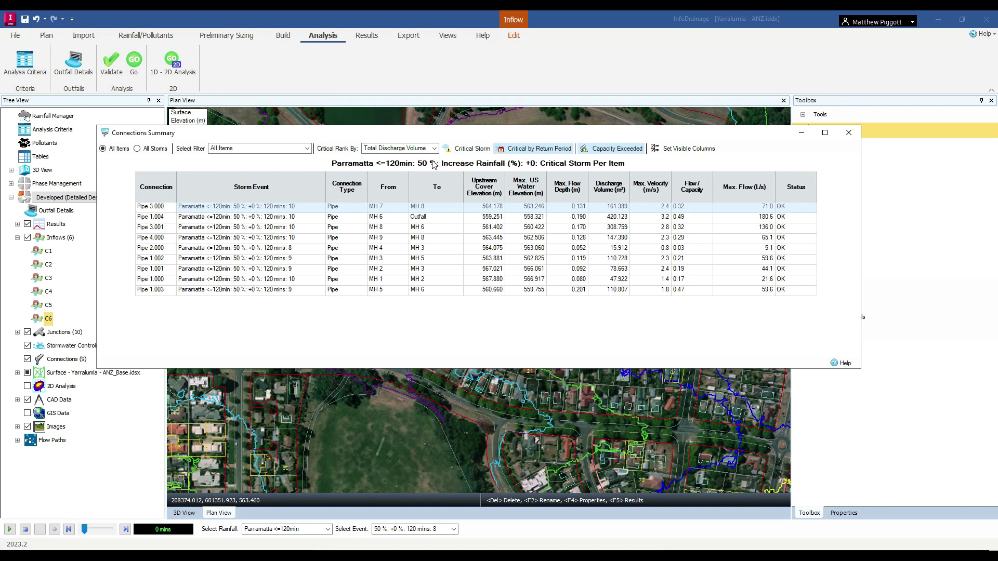
pyautogui.click(454, 529)
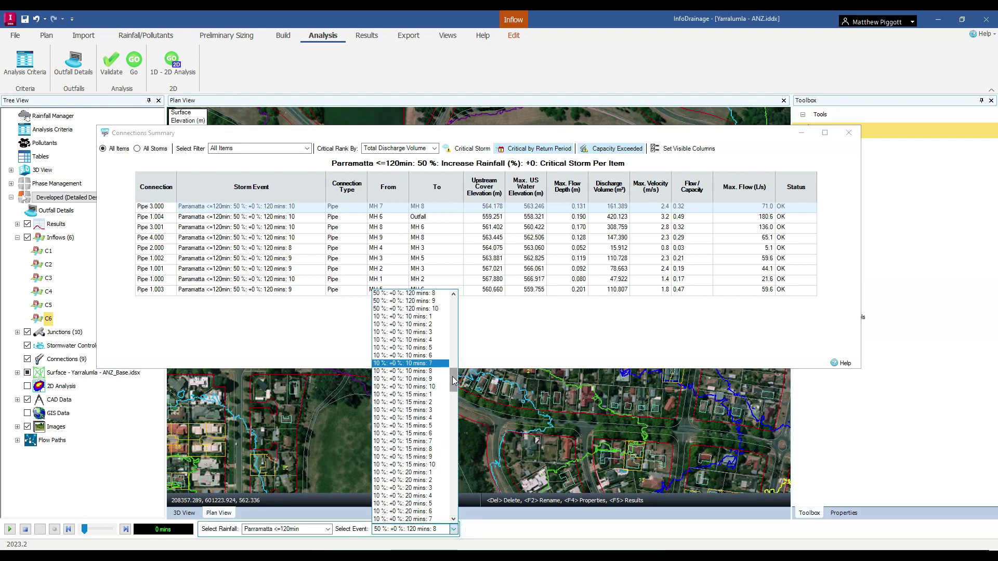
pyautogui.scroll(-9, 455, 368)
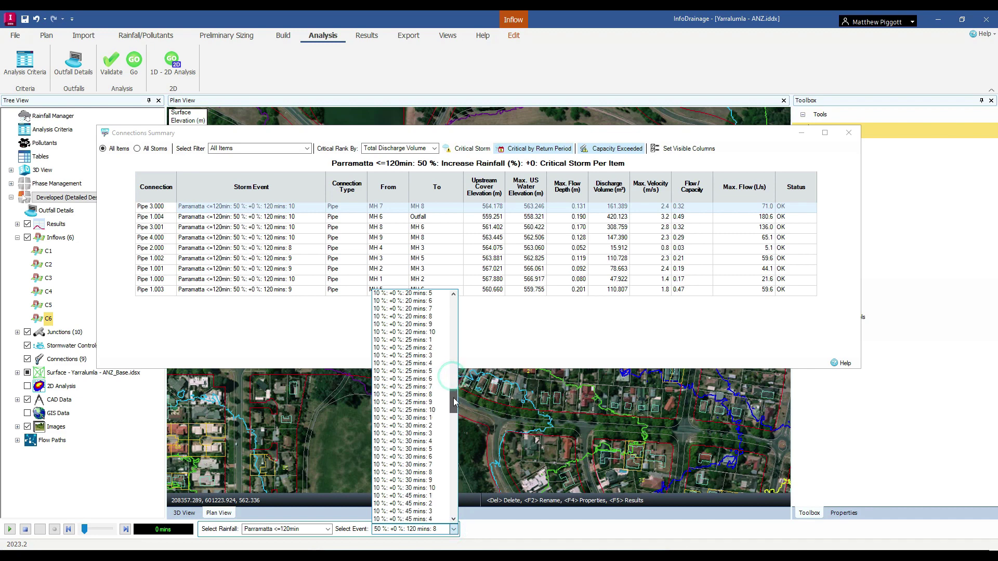
pyautogui.click(397, 488)
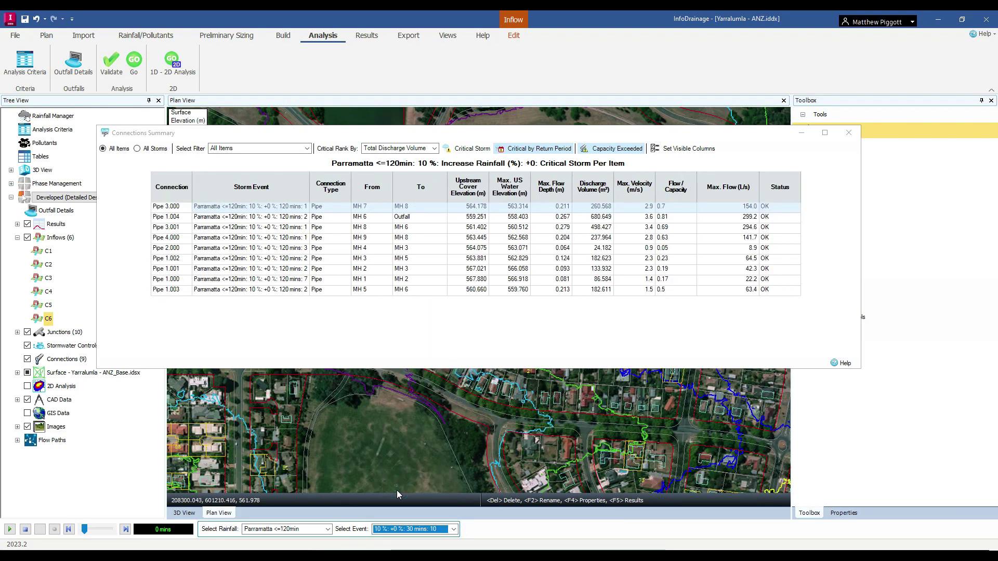
pyautogui.click(453, 529)
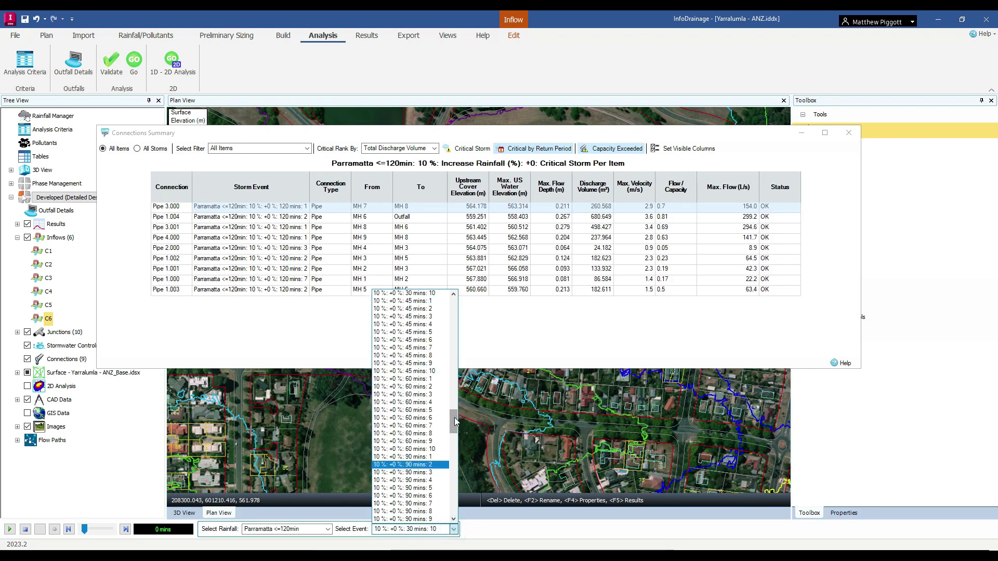
pyautogui.click(421, 449)
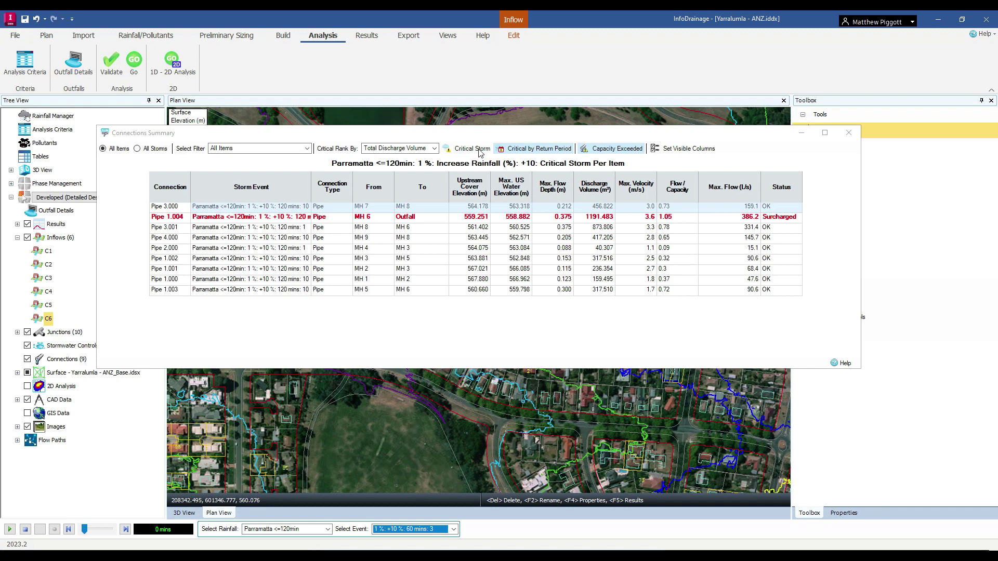
# Step: Show each pipe's critical storm across all events, ranked by Max. Flow, with the Storm Event column widened
pyautogui.click(469, 149)
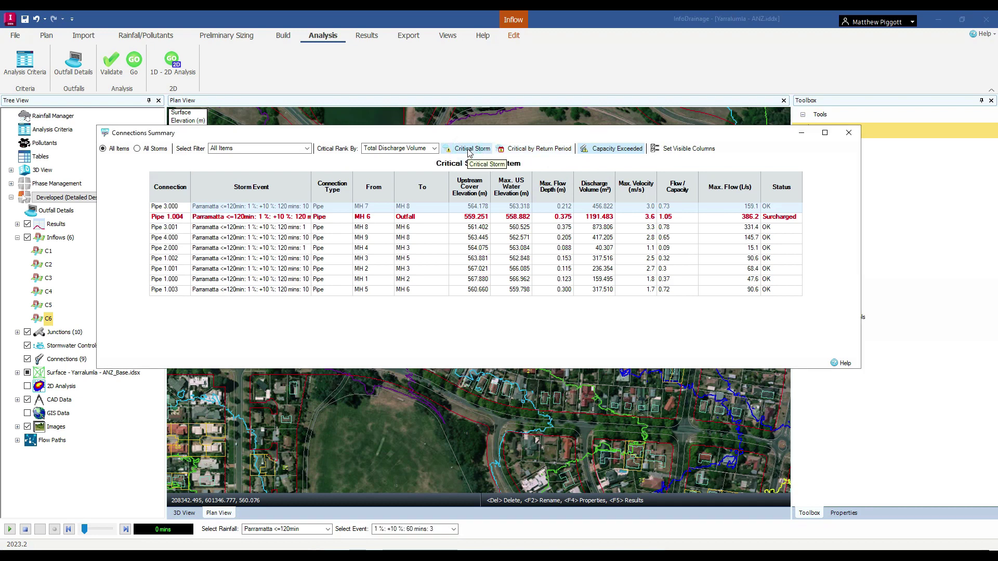
pyautogui.moveTo(312, 187); pyautogui.dragTo(349, 188)
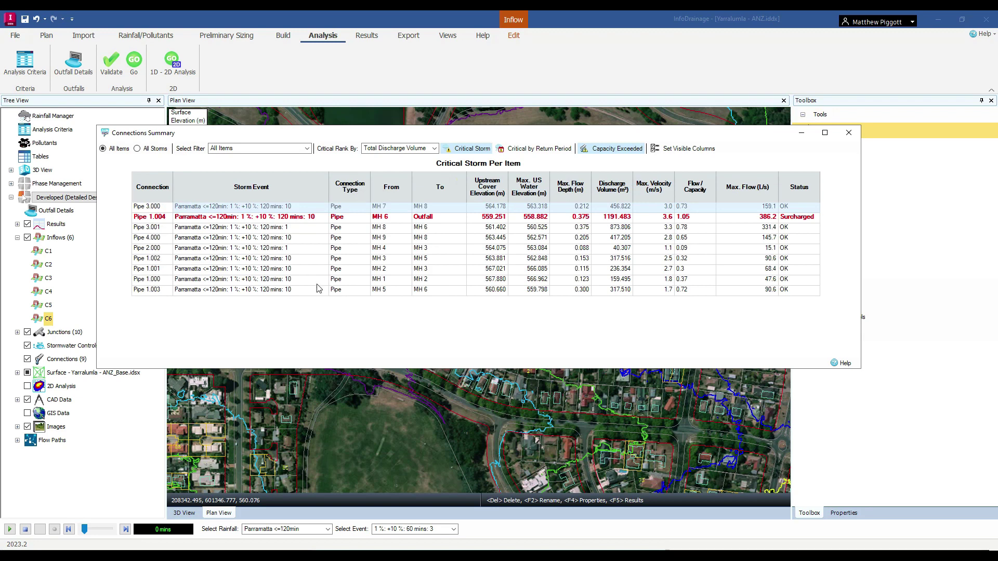
pyautogui.click(435, 149)
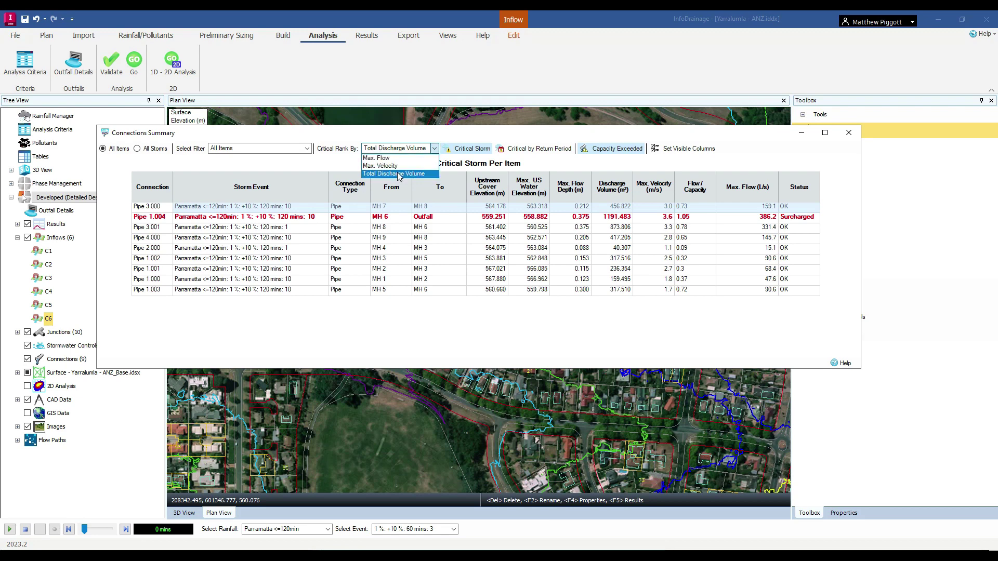
pyautogui.click(387, 159)
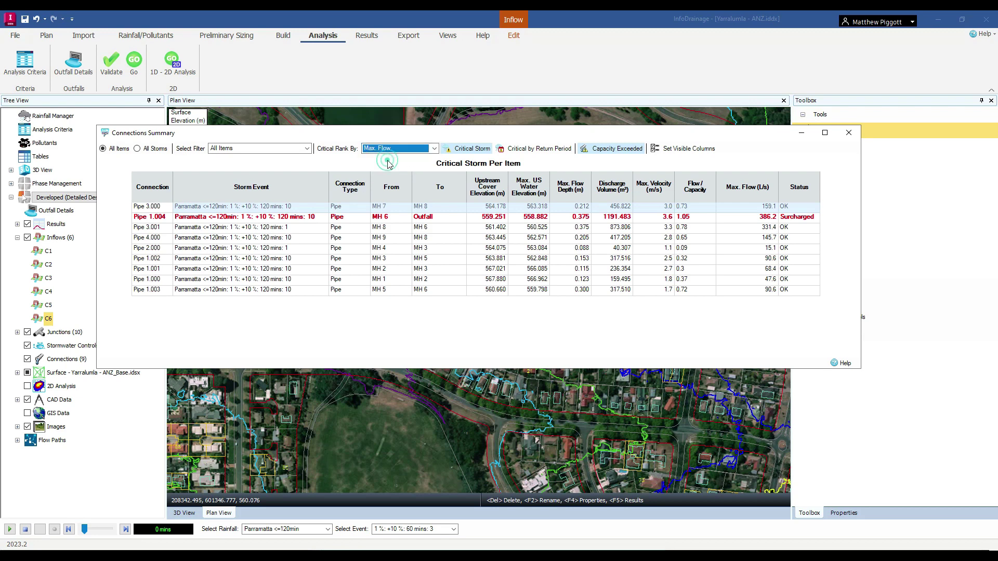
# Step: Switch to All Storms for Pipe 1.004 and enlarge the summary window
pyautogui.click(155, 149)
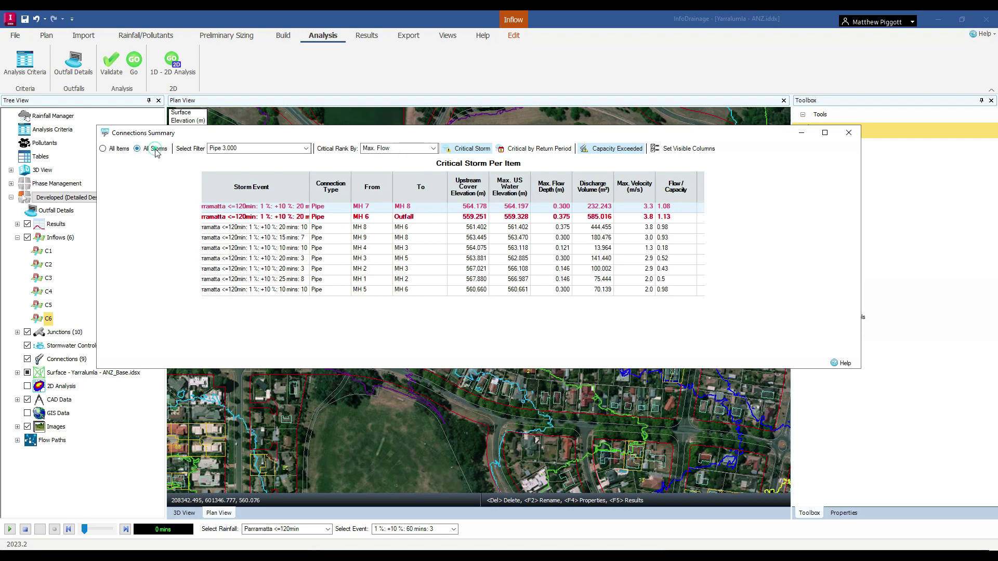
pyautogui.click(306, 149)
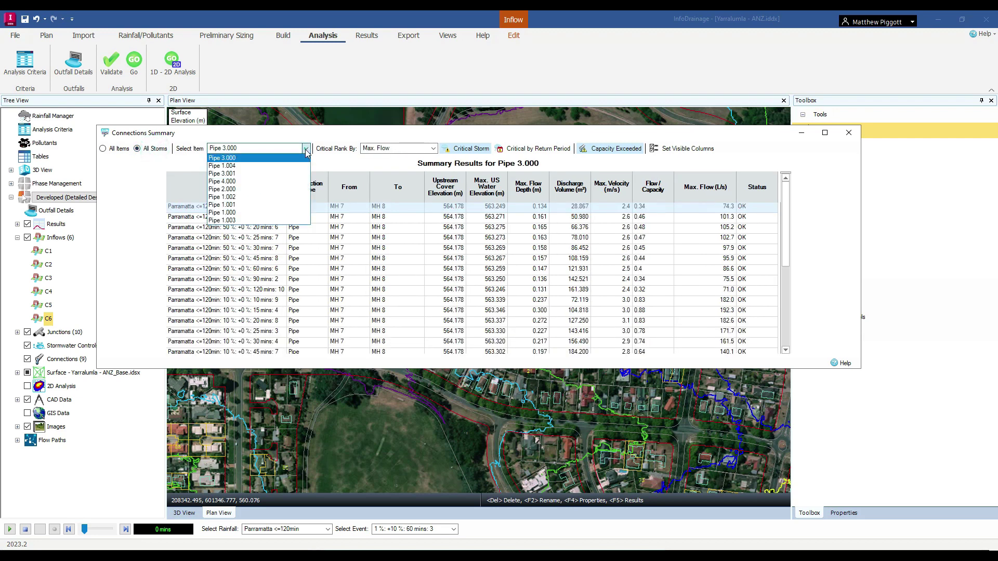
pyautogui.click(243, 167)
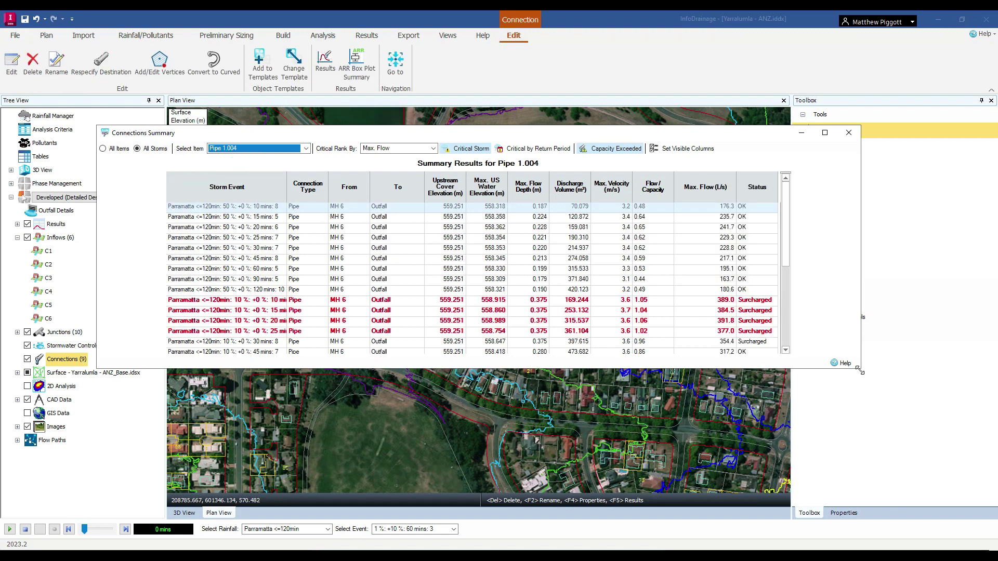
pyautogui.moveTo(859, 369); pyautogui.dragTo(923, 495)
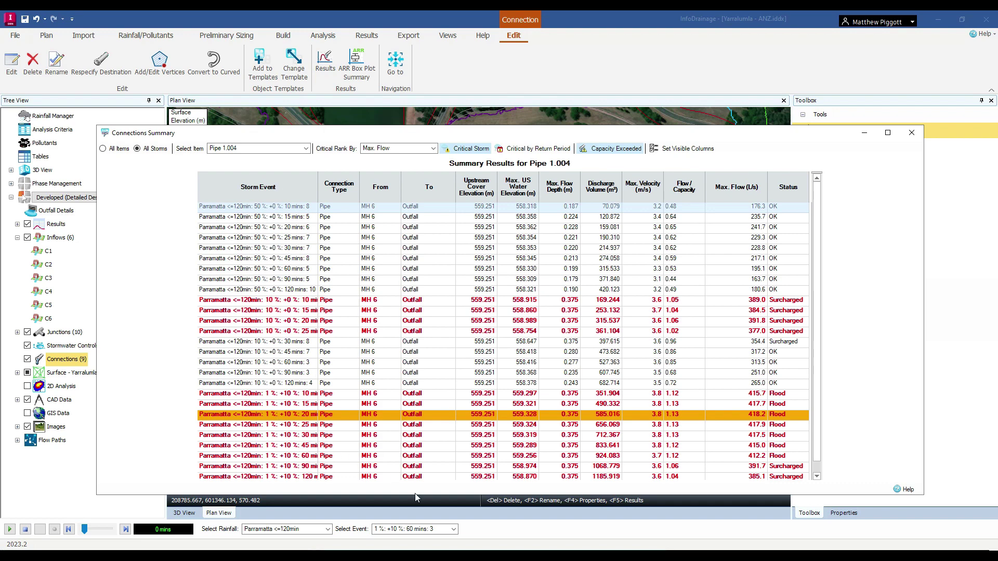
# Step: Pick the 10 % 45-minute storm 9 event and limit the table to its return period
pyautogui.click(454, 529)
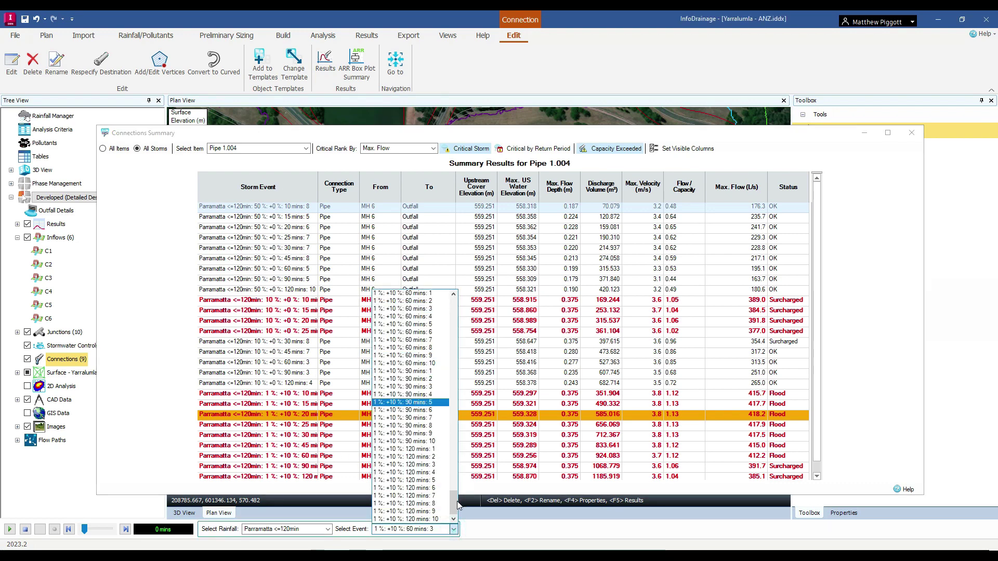
pyautogui.moveTo(454, 502); pyautogui.dragTo(454, 416)
pyautogui.click(410, 412)
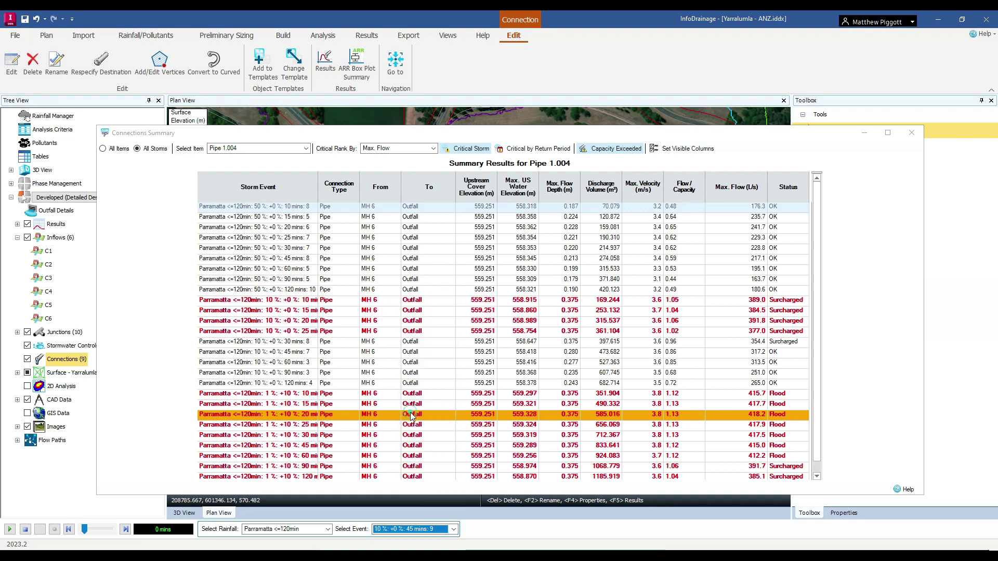
pyautogui.click(535, 149)
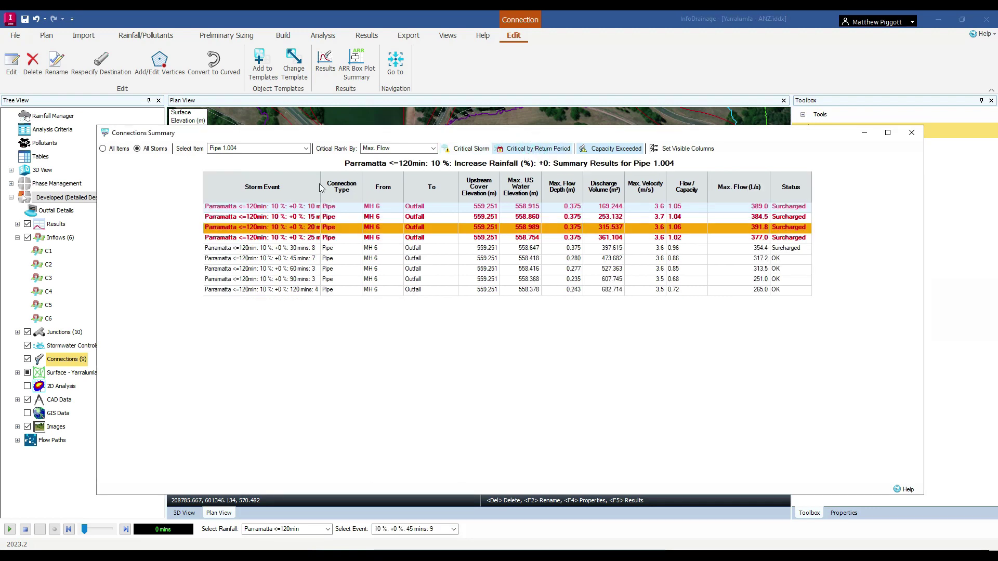
pyautogui.moveTo(321, 182); pyautogui.dragTo(359, 183)
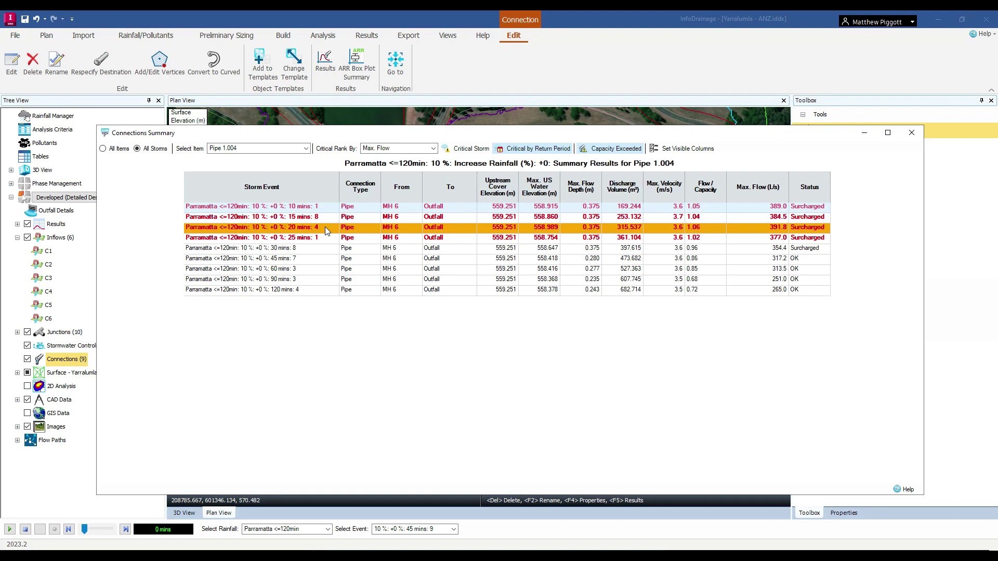
# Step: Open a maximized ARR Box Plot Summary for Pipe 1.004, showing inner points and mean line
pyautogui.click(912, 134)
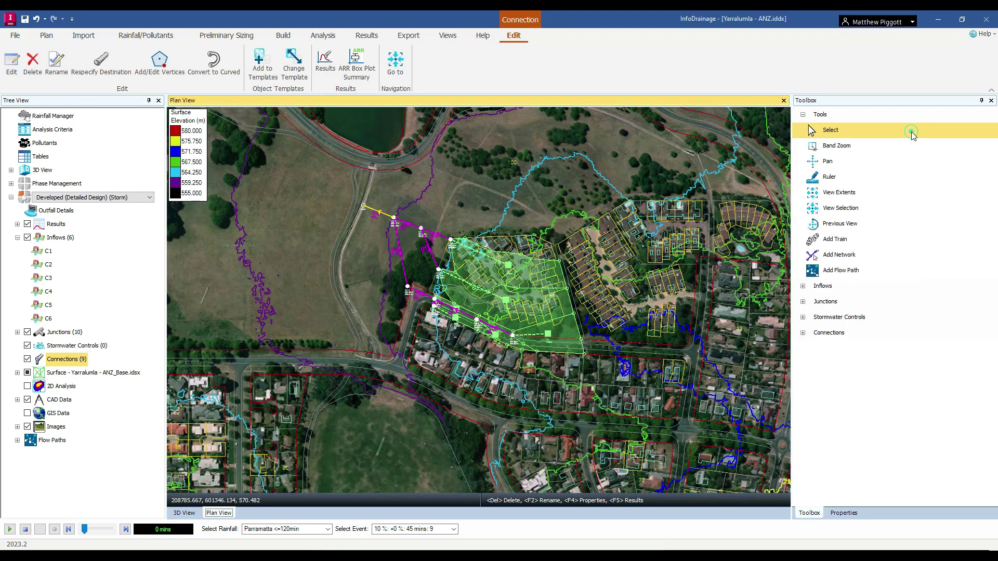
pyautogui.click(401, 199)
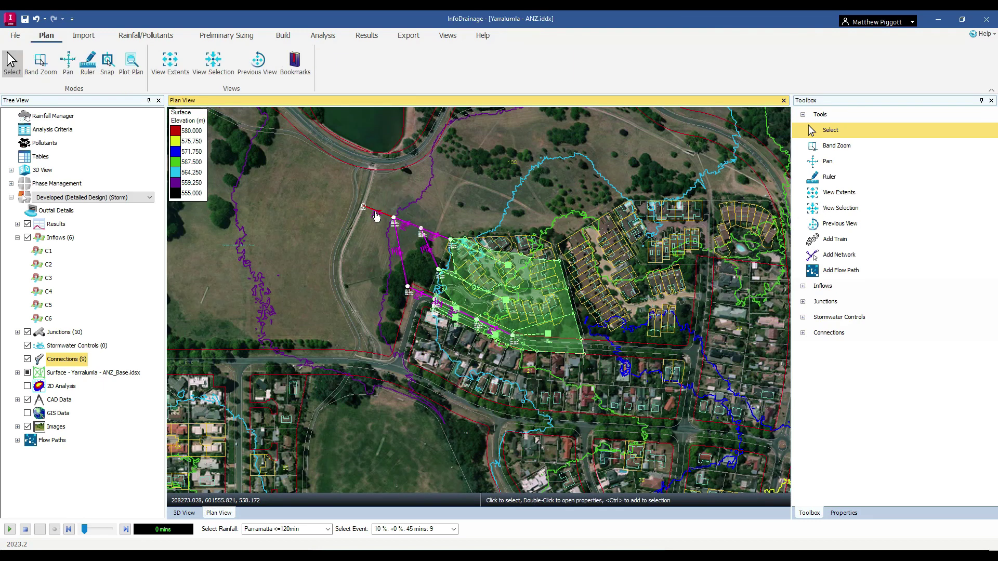
pyautogui.click(377, 217)
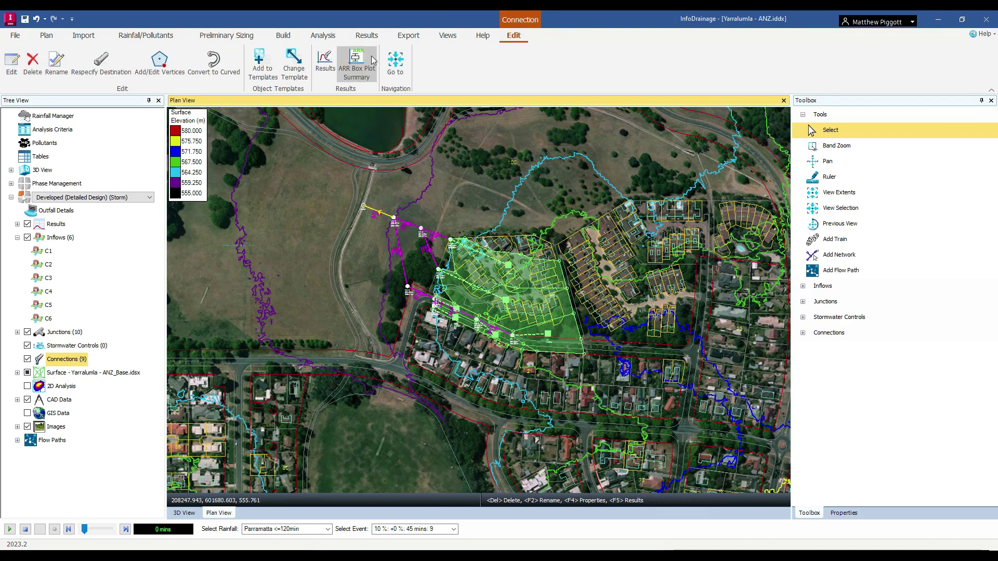
pyautogui.click(370, 55)
pyautogui.click(728, 149)
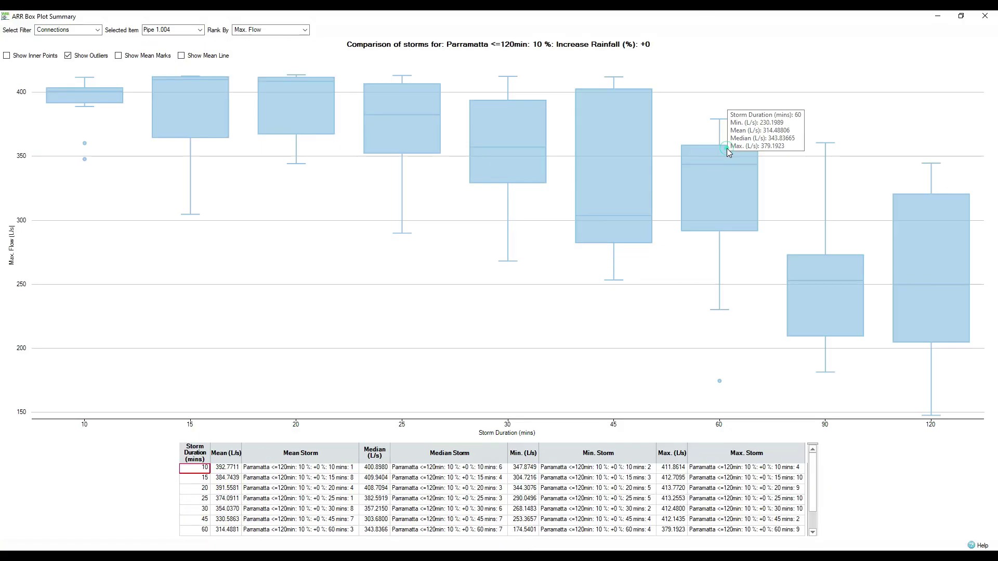
pyautogui.click(37, 61)
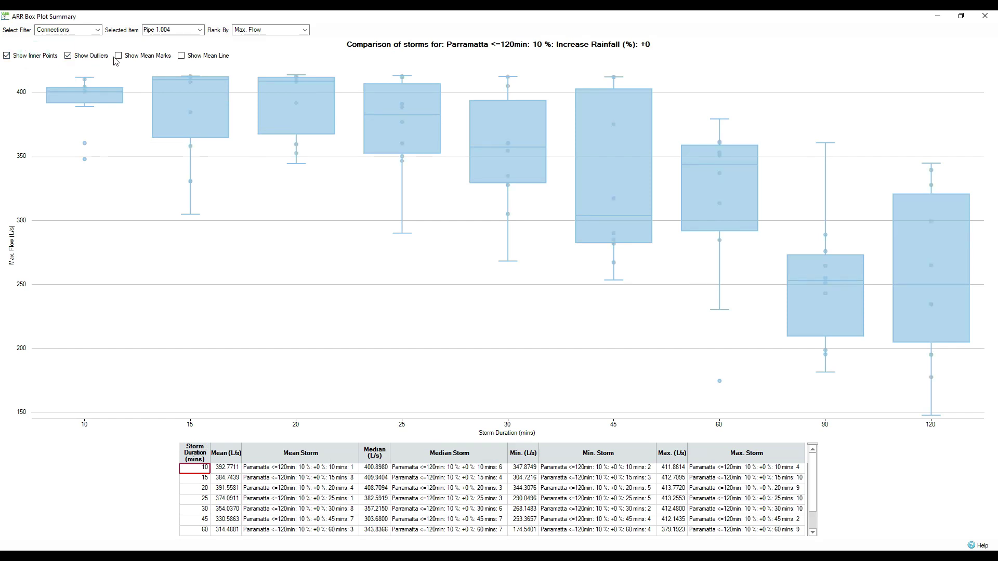
pyautogui.click(207, 59)
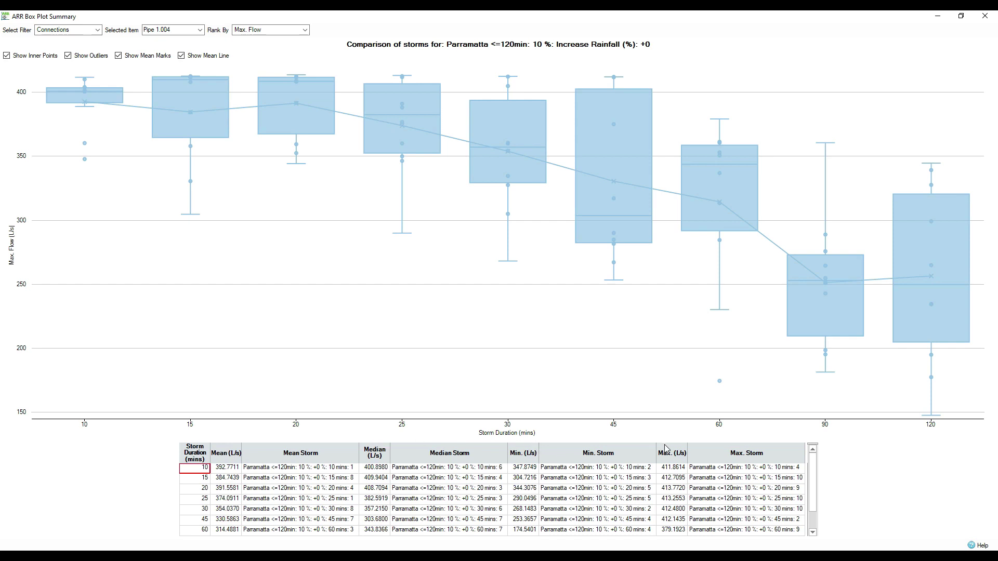
pyautogui.scroll(-1, 200, 496)
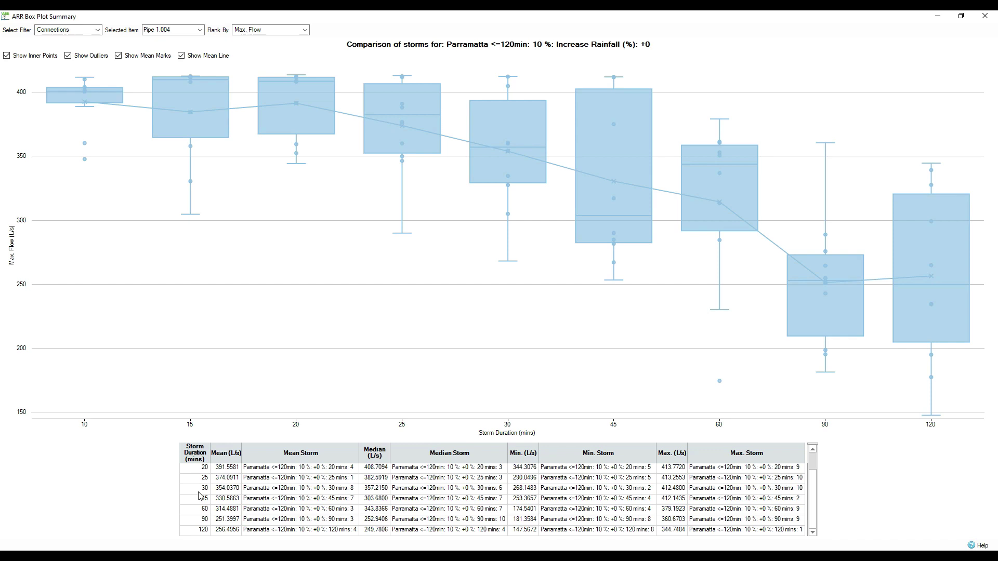
pyautogui.scroll(1, 200, 496)
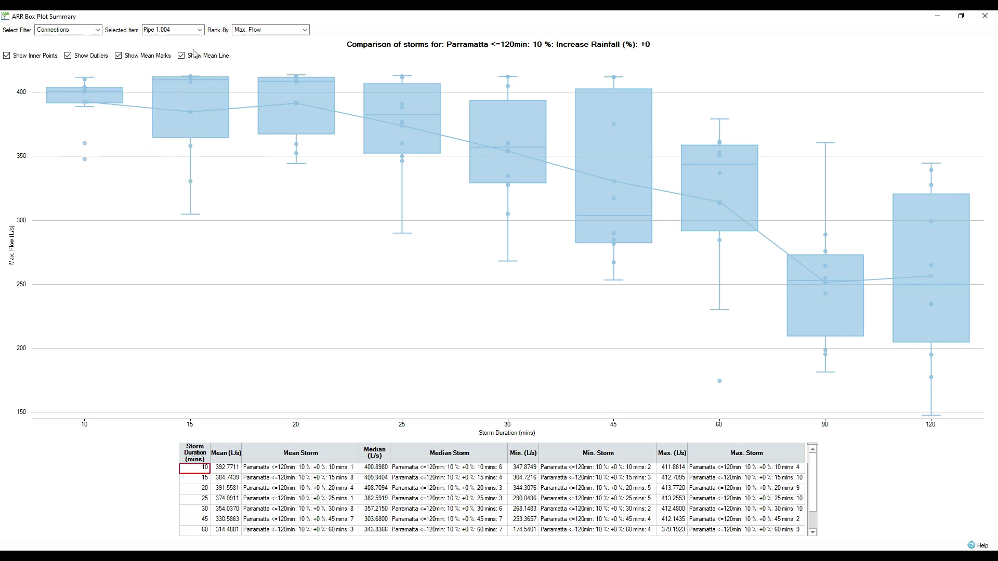
pyautogui.click(294, 31)
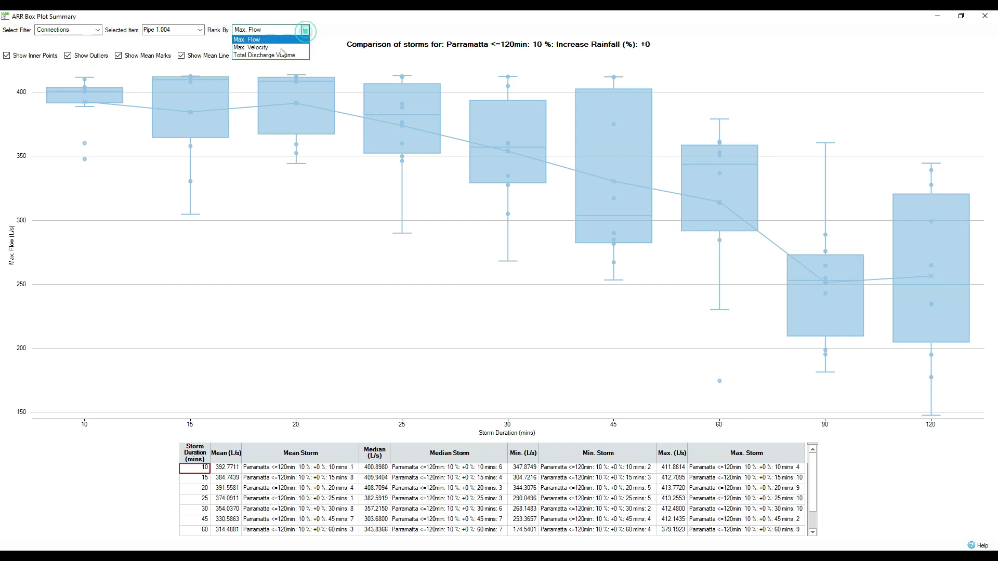
pyautogui.click(327, 27)
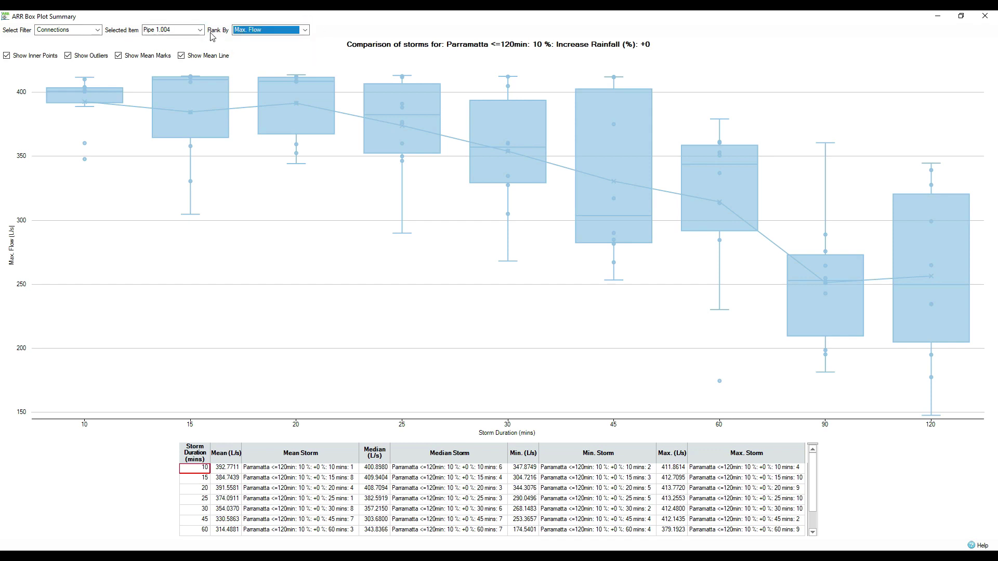
pyautogui.click(97, 30)
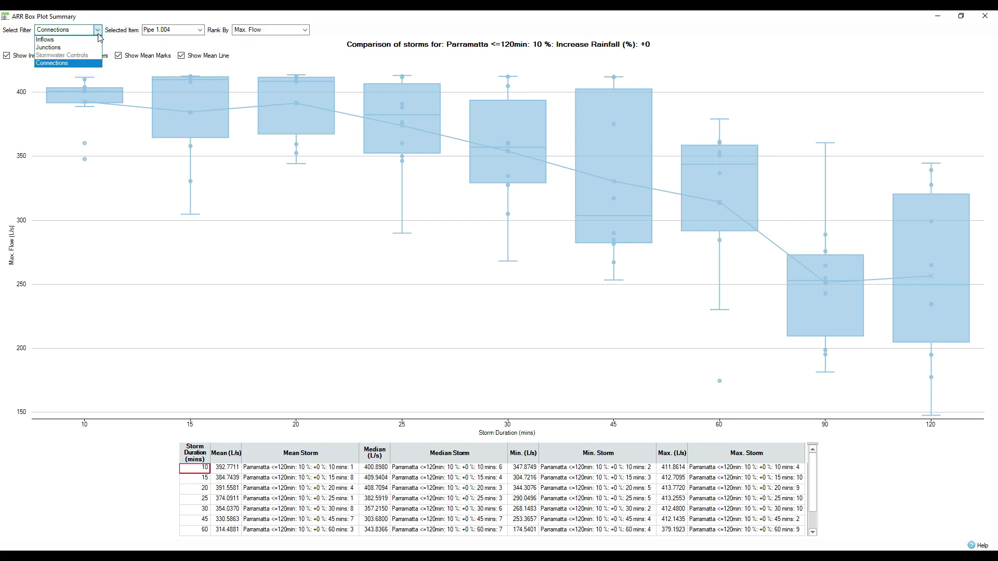